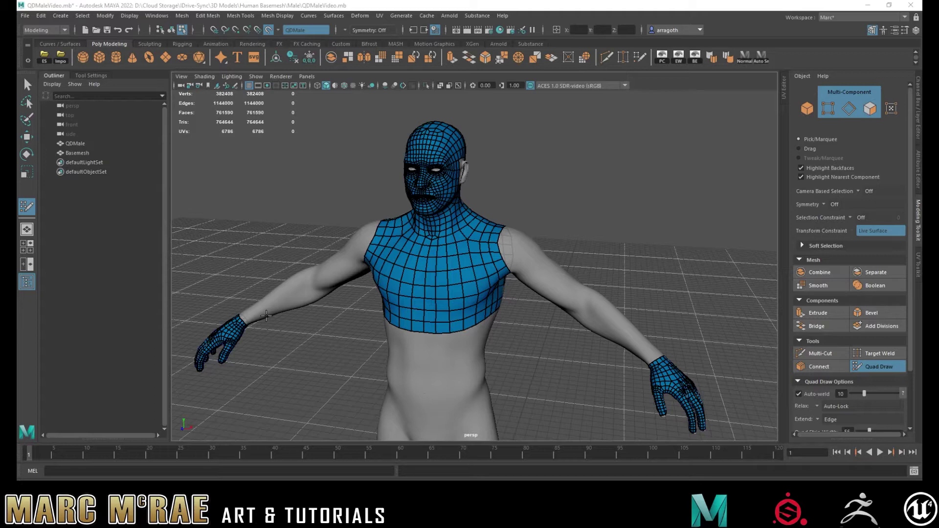
- Return to object mode, disable the QDMale live surface and leave the Quad Draw tool
left_click_drag(483, 285, 511, 278, "alt")
middle_click_drag(586, 289, 583, 214, "alt")
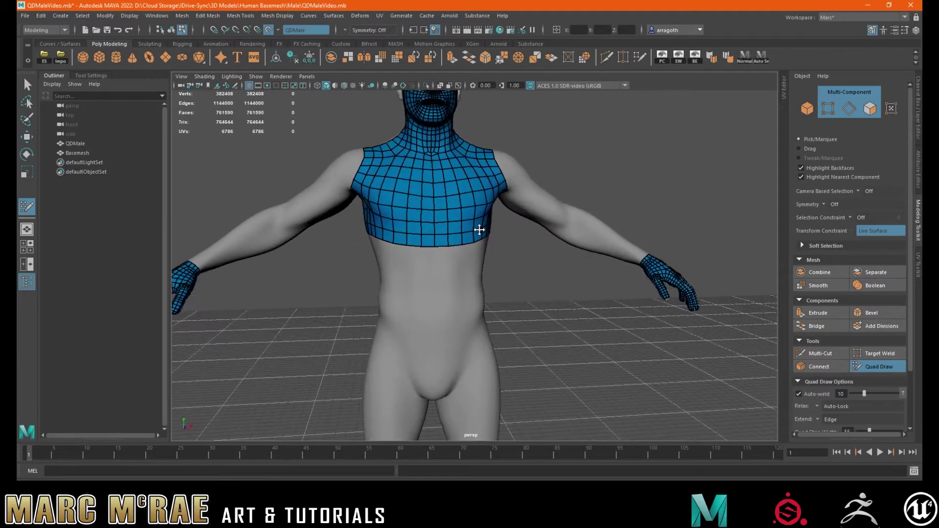
left_click_drag(568, 184, 491, 200, "alt")
middle_click_drag(434, 200, 439, 223, "alt")
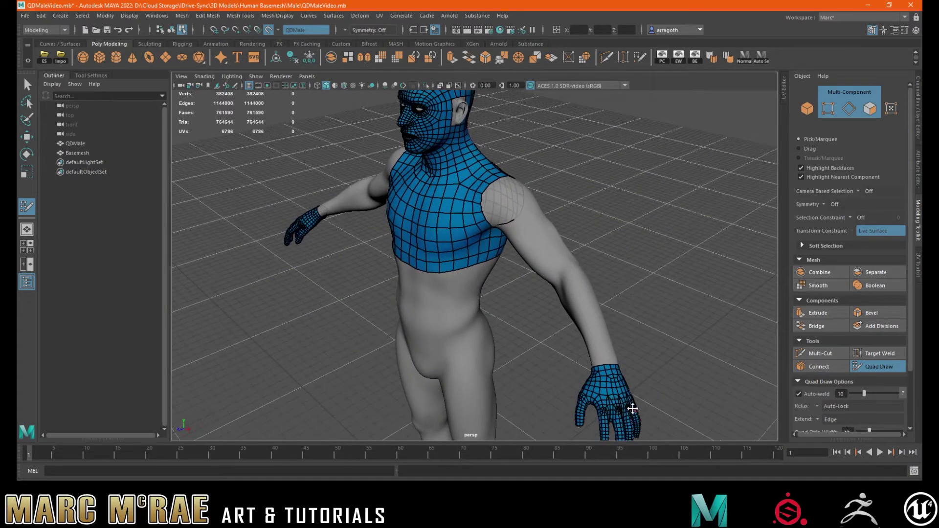
left_click_drag(560, 358, 580, 337, "alt")
middle_click_drag(578, 327, 563, 370, "alt")
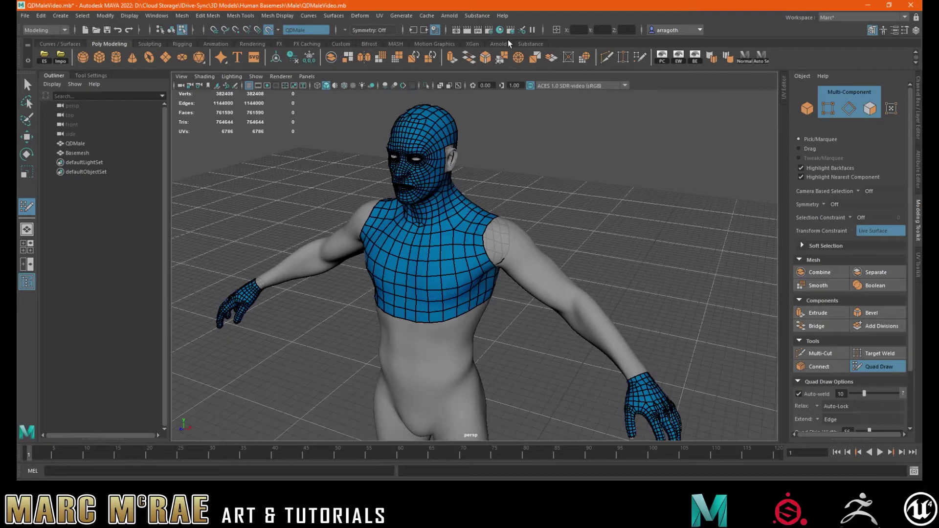
right_click_drag(491, 202, 543, 180)
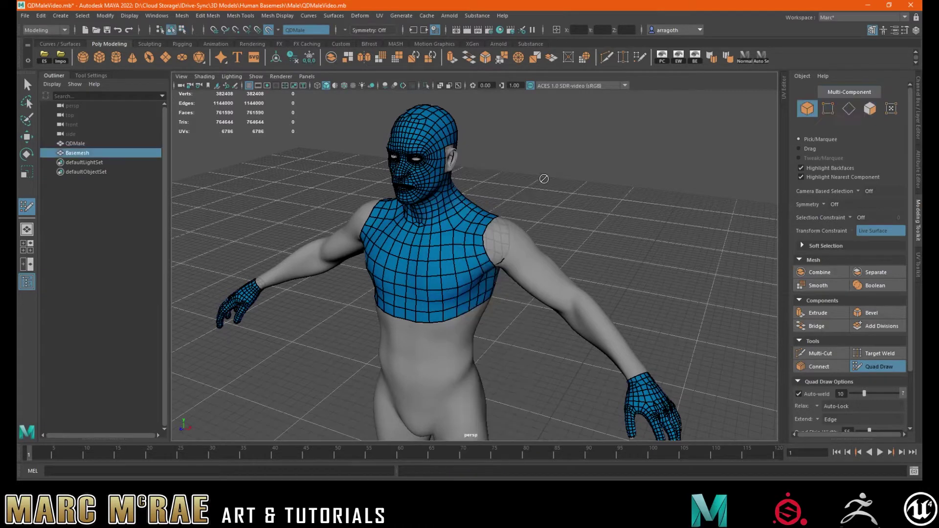
left_click(268, 30)
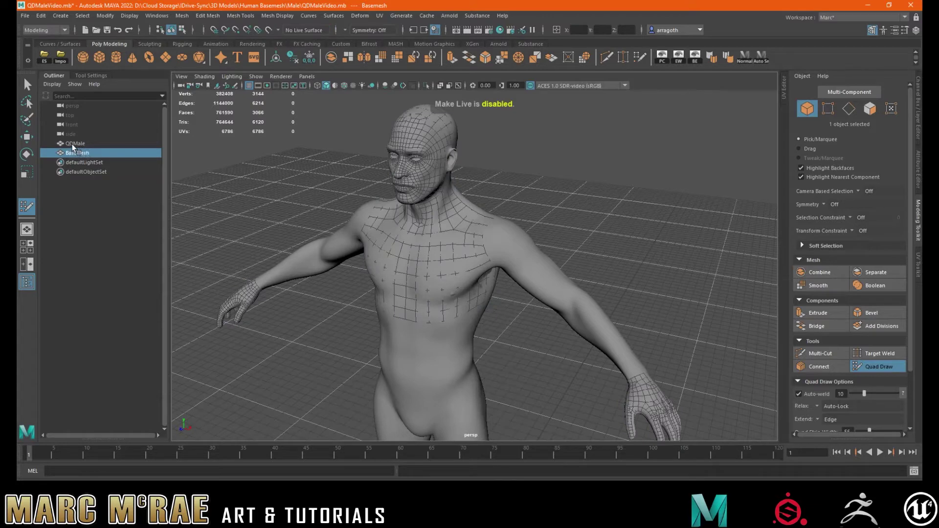
key("q")
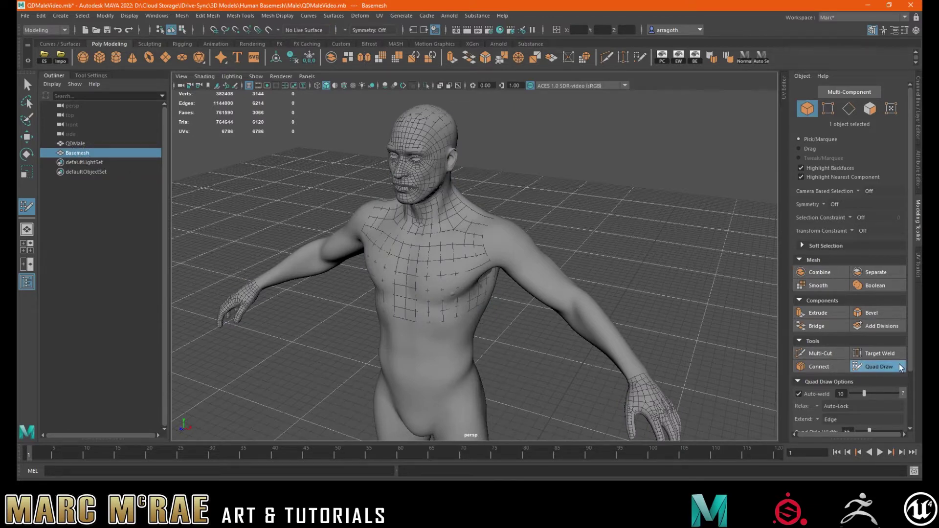
- Isolate Basemesh and select the edge loop of one shoulder opening to check its edge count, ending with the isolation turned off
right_click_drag(494, 242, 485, 235)
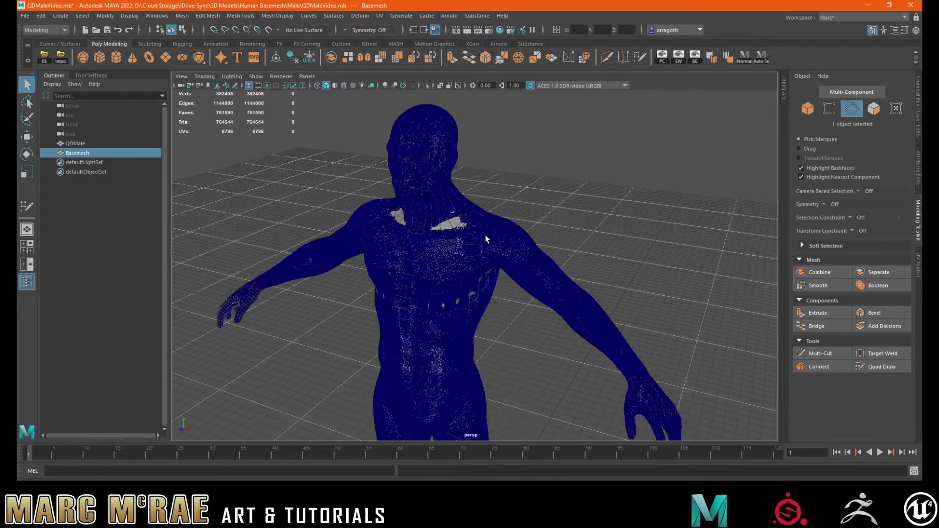
left_click(92, 152)
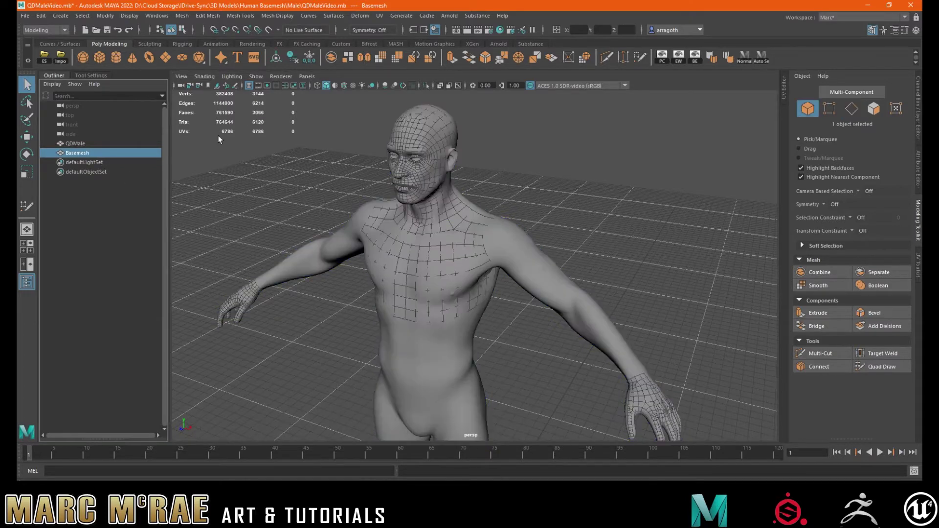
left_click(424, 86)
right_click_drag(460, 192, 464, 158)
left_click(484, 228)
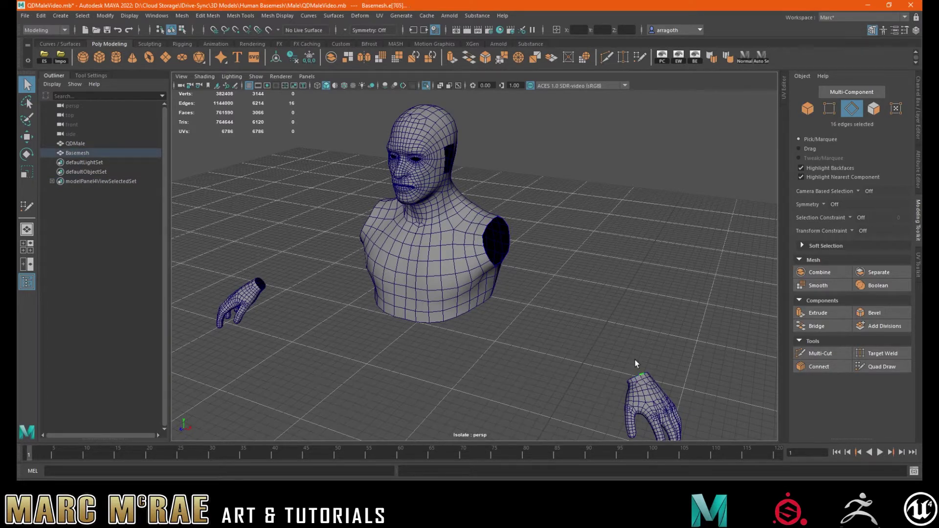
mouse_move(489, 249)
left_mouse_down("alt")
mouse_move(459, 240)
mouse_move(494, 240)
left_mouse_up("alt")
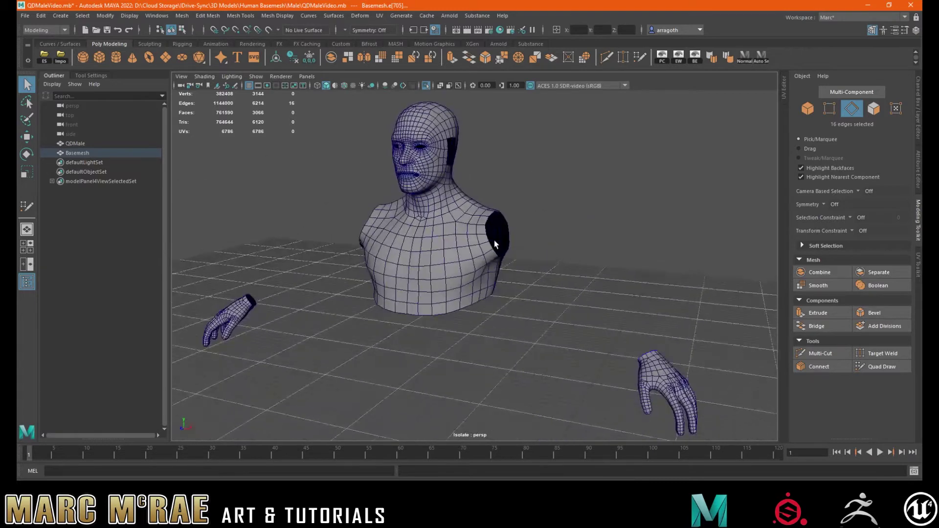
right_click_drag(494, 240, 667, 253, "alt")
left_click_drag(543, 247, 569, 248, "alt")
scroll(569, 252, "down", 8)
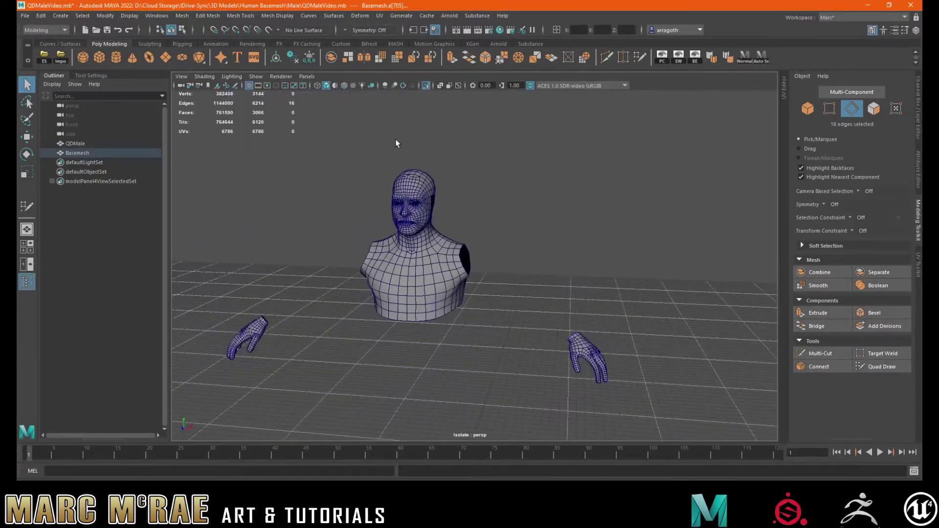
left_click(427, 86)
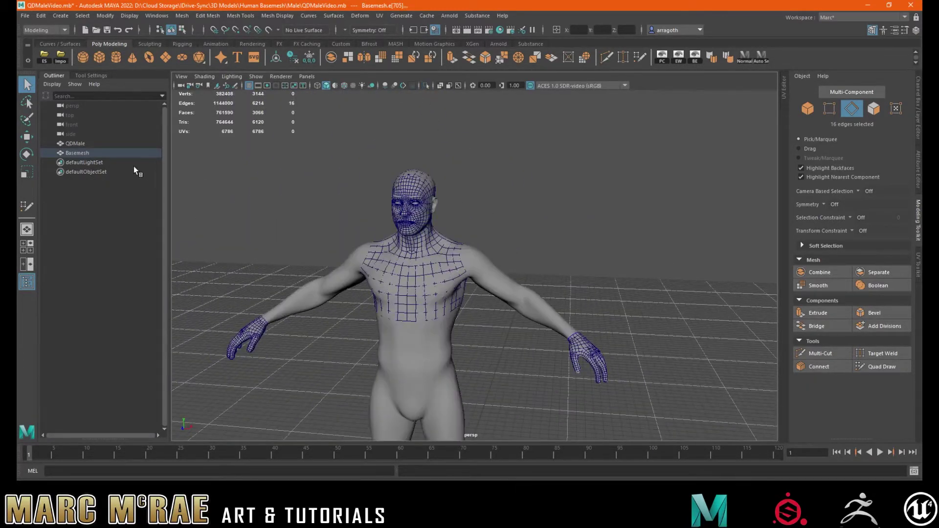
- Create a polygon cylinder at the feet of the figure and scale it uniformly to about 27.62
left_click(116, 58)
middle_click_drag(394, 278, 371, 151, "alt")
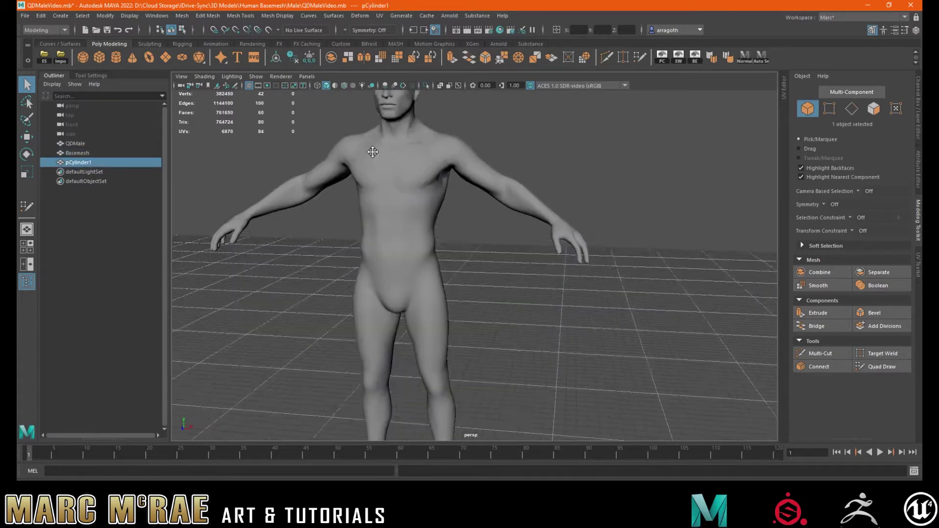
scroll(351, 318, "down", 5)
left_click_drag(350, 318, 406, 327, "alt")
middle_click_drag(406, 327, 412, 312, "alt")
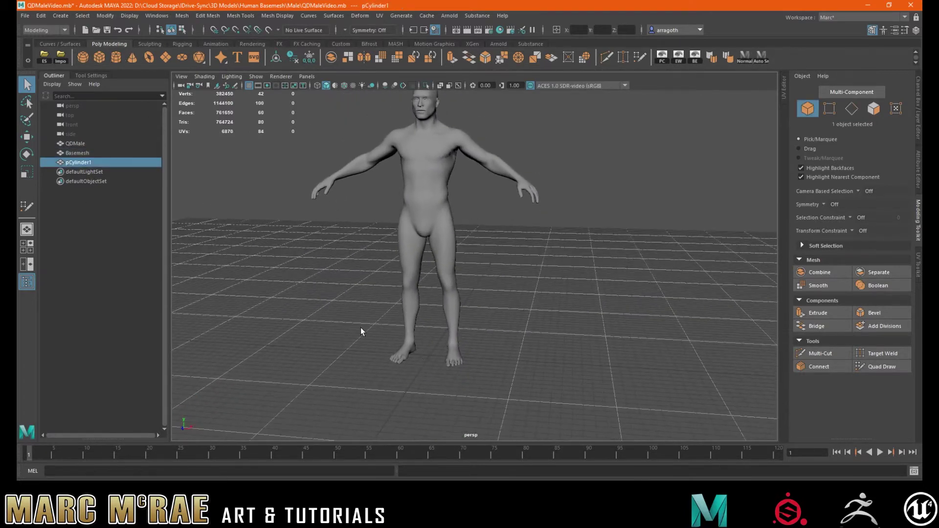
key("e")
key("r")
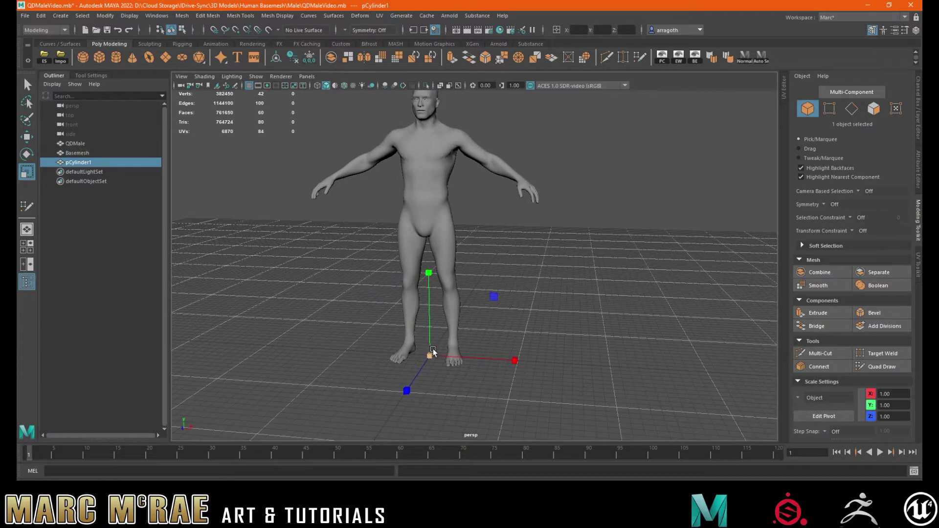
left_click_drag(433, 348, 473, 330)
- Delete the cylinder's cap faces, keeping only its side faces
right_click(445, 341)
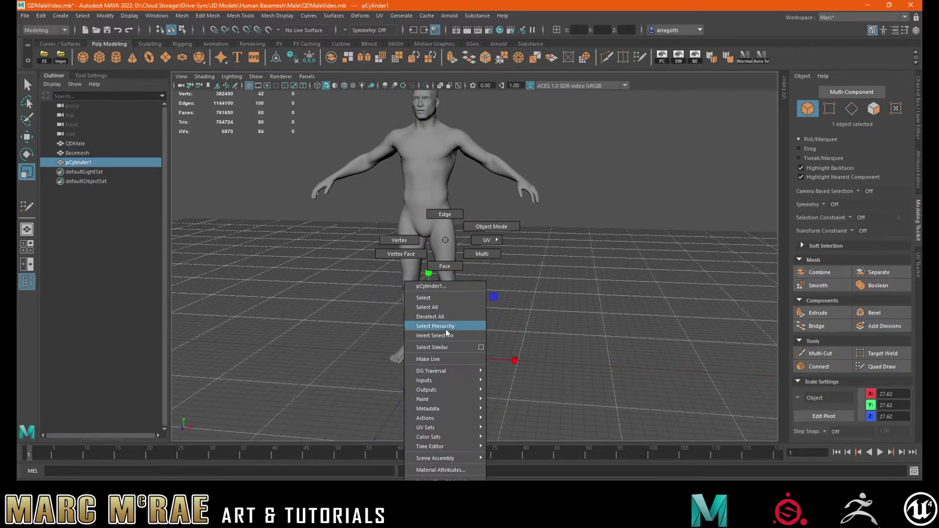
right_click_drag(445, 330, 446, 269)
left_click_drag(459, 337, 461, 314, "alt")
left_click_drag(366, 332, 527, 443)
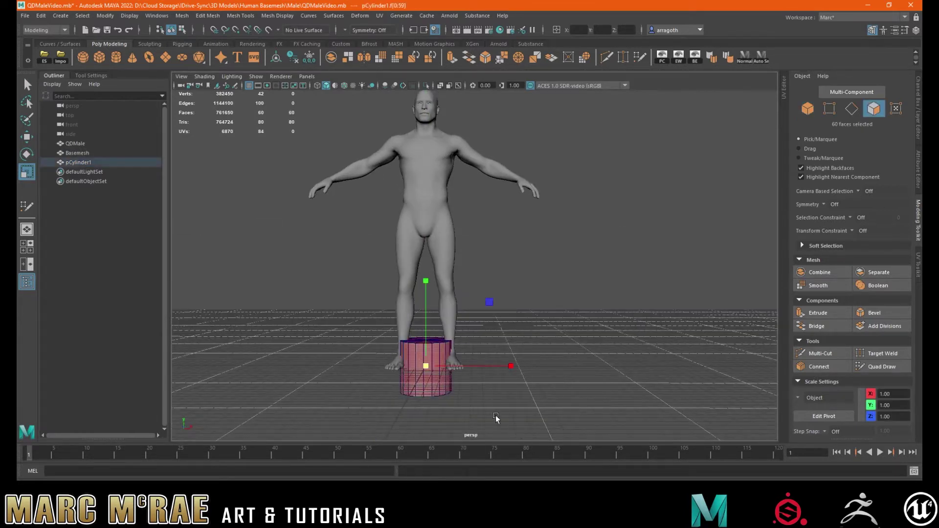
left_click_drag(471, 367, 471, 368, "ctrl")
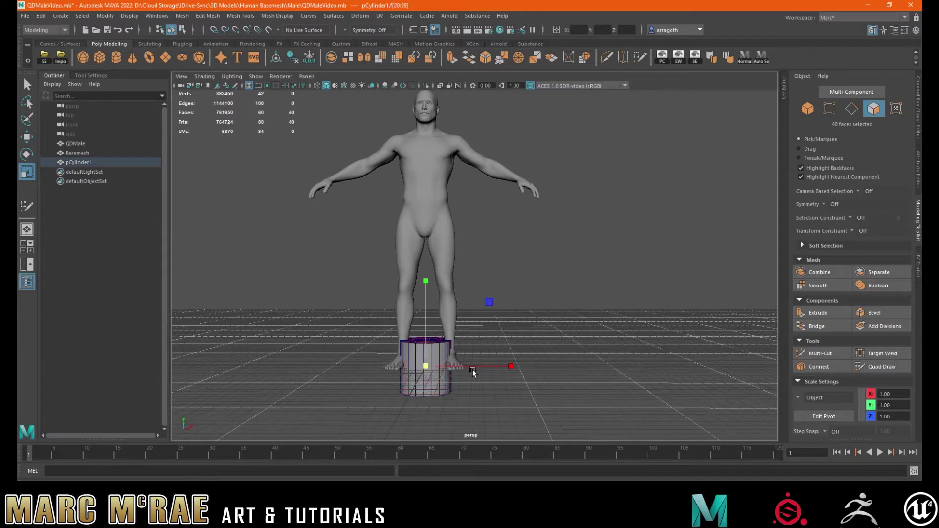
key("Delete")
left_click_drag(533, 364, 554, 343, "alt")
- Set the cylinder's Subdivisions Axis to 16
left_click(918, 112)
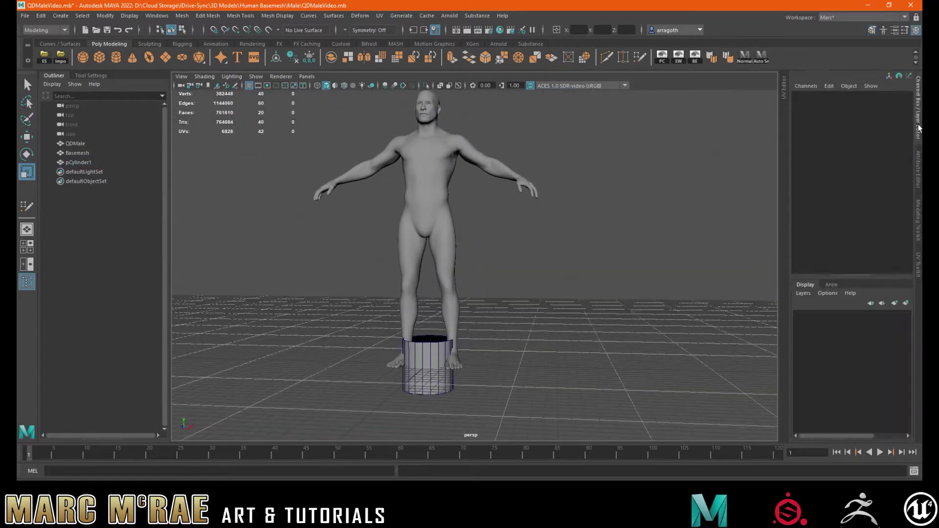
left_click(423, 337)
right_click_drag(426, 352, 464, 226)
key("Delete")
left_click(918, 220)
left_click(807, 108)
left_click(446, 344)
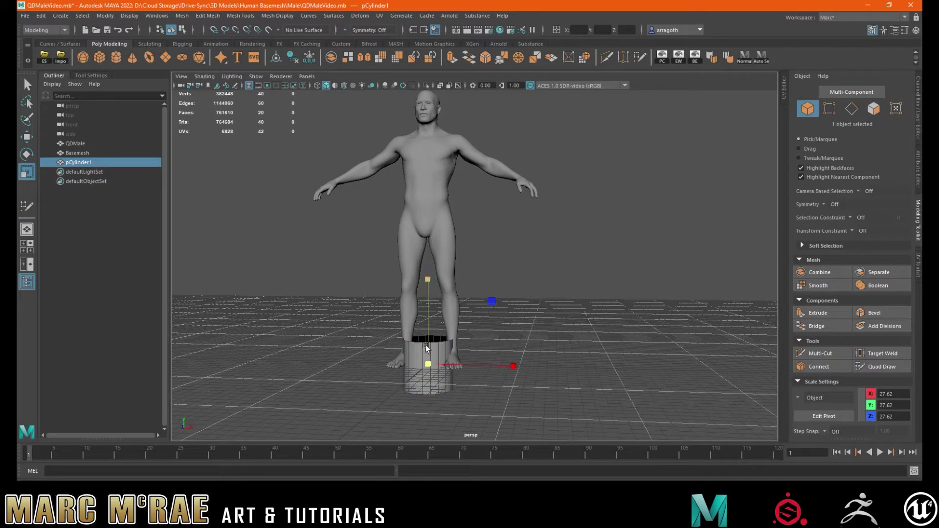
left_click(918, 124)
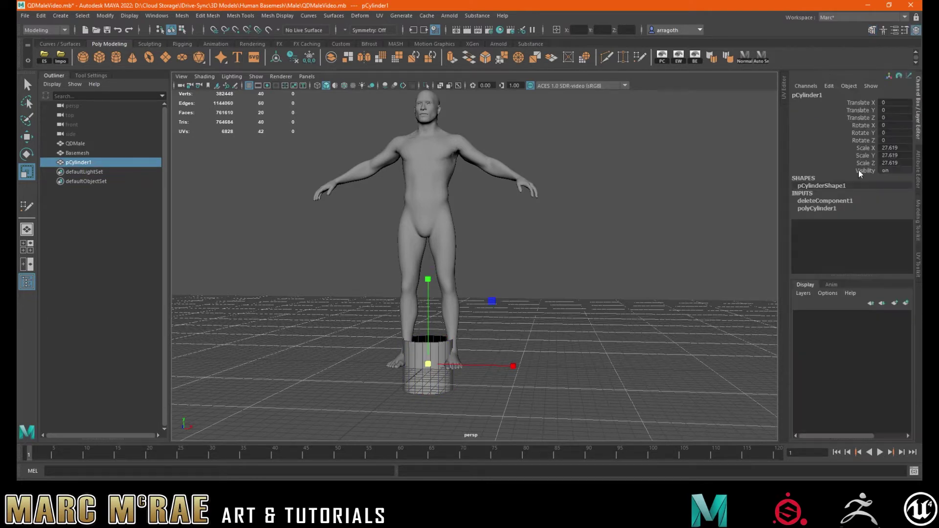
left_click(826, 209)
left_click(885, 232)
type("1")
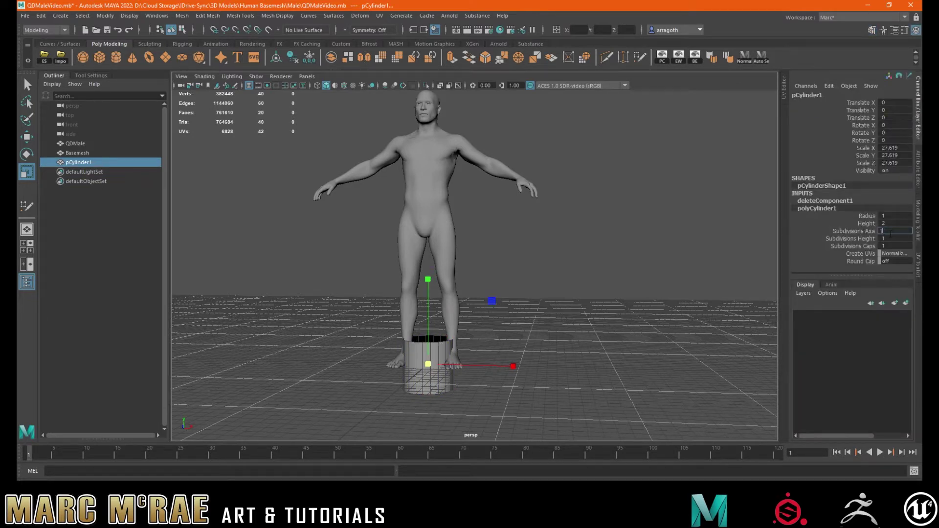
type("6")
key("Return")
- Move the cylinder up beside the figure's arm, at about X 75.5 and Y 187.9, and scale it uniformly to about 14.03
left_click_drag(543, 306, 485, 333, "alt")
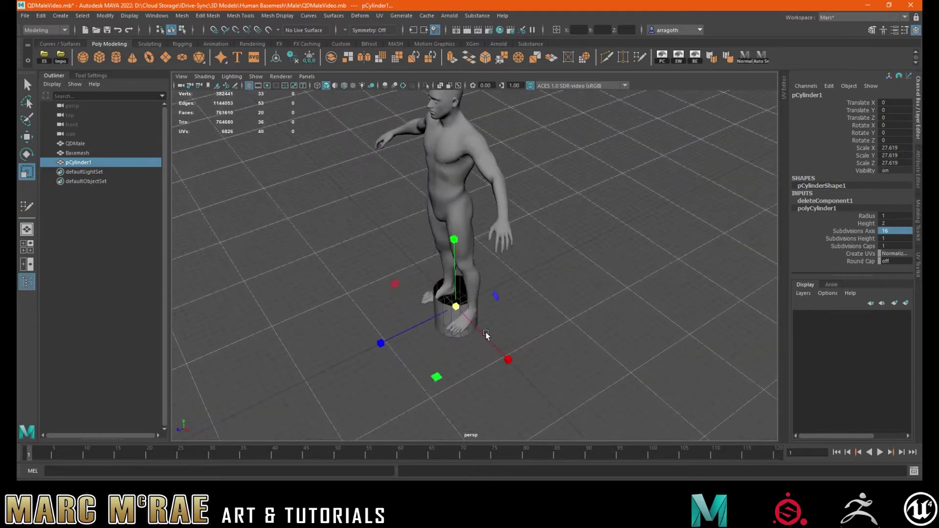
right_click_drag(475, 329, 581, 372, "alt")
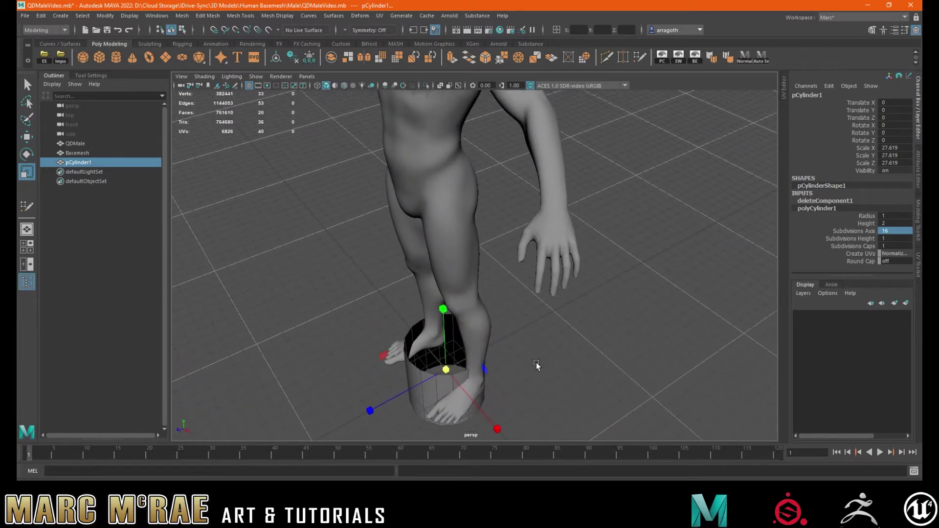
key("w")
left_click_drag(443, 313, 440, 73)
middle_click_drag(449, 167, 521, 399, "alt")
left_click_drag(522, 399, 577, 362, "alt")
middle_click_drag(577, 362, 487, 352, "alt")
left_click_drag(544, 337, 714, 339)
key("r")
left_click_drag(632, 348, 577, 348)
- Position the cylinder around the upper arm at about X 50.88, Y 227.44, Z -4.35 and rotate it about 69.5 degrees in Z
key("w")
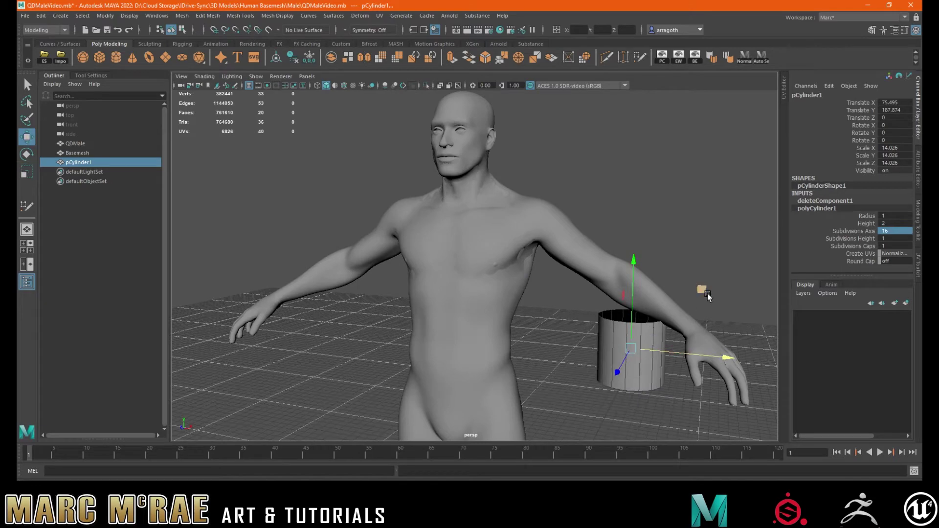
left_click_drag(699, 291, 586, 302)
middle_click_drag(469, 342, 578, 312, "alt")
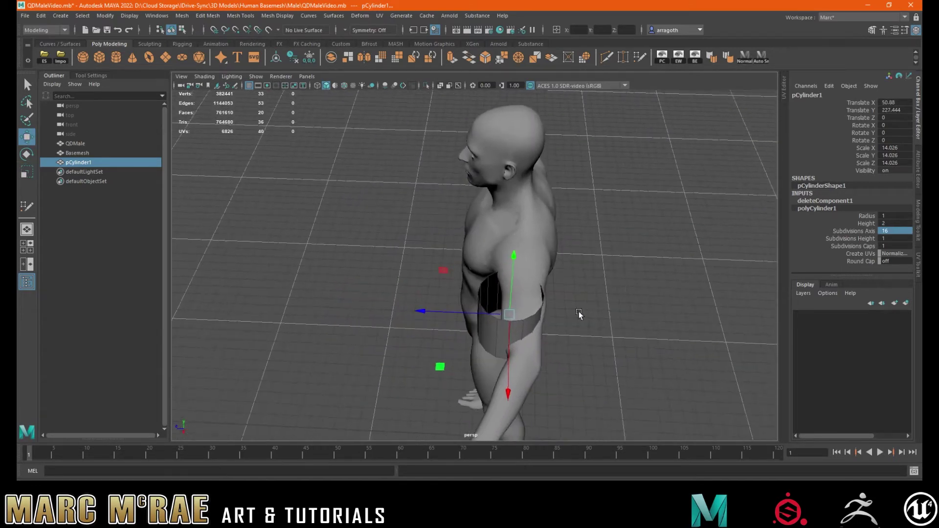
right_click_drag(578, 312, 652, 327, "alt")
middle_click_drag(651, 327, 609, 311, "alt")
left_click_drag(458, 337, 529, 281)
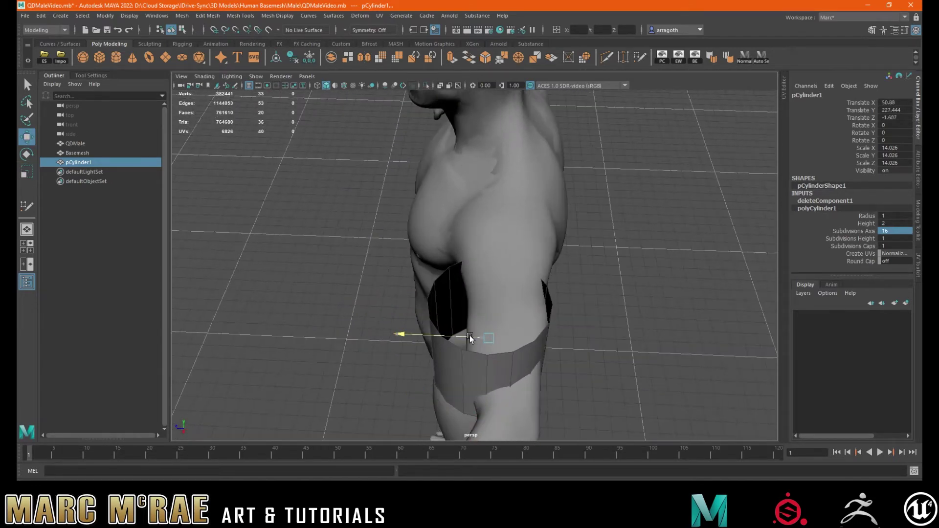
key("e")
- Delete the leftover cap faces at the open end of the cylinder around the upper arm
right_click(529, 284)
left_click(528, 266)
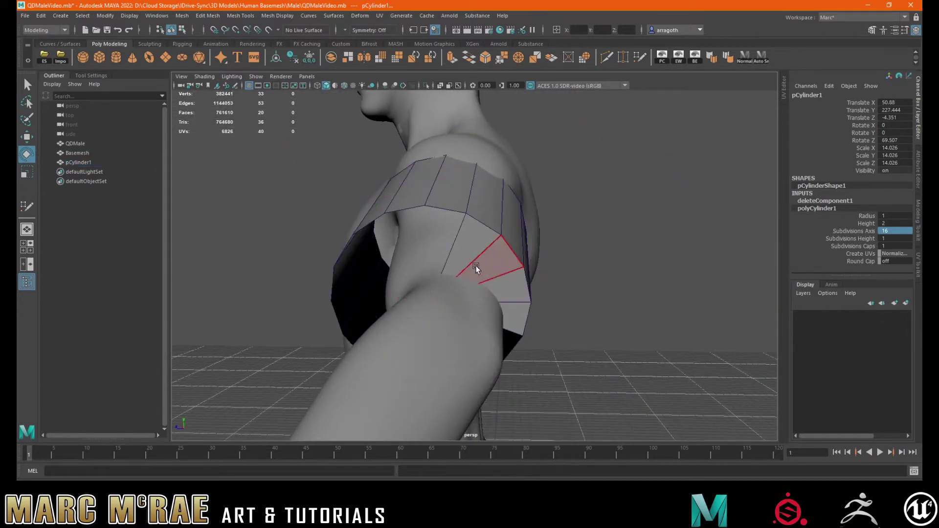
left_click(489, 268)
key("q")
left_click(509, 287, "shift")
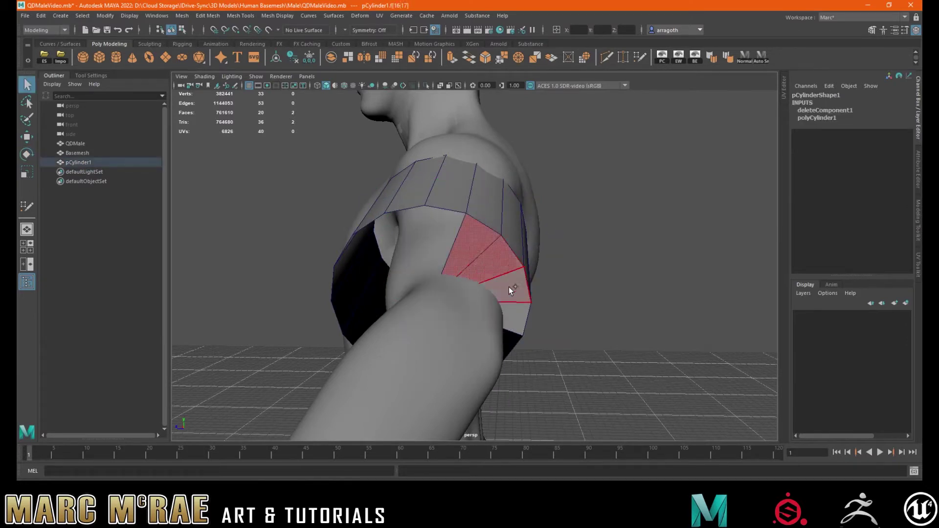
key("Delete")
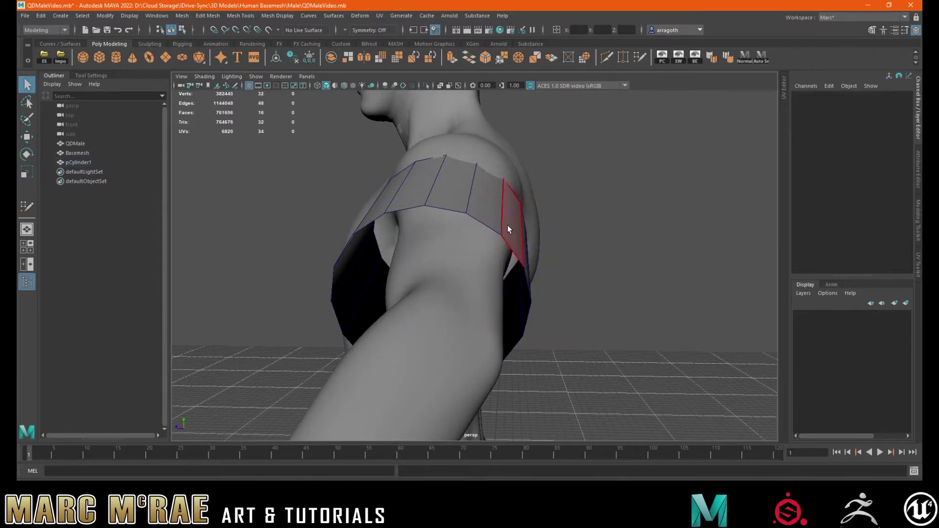
- Rotate the cylinder to about 55.9 degrees in Z and reposition it so that it follows the upper arm
right_click(507, 225)
left_click(530, 212)
left_click(486, 214)
left_click_drag(486, 214, 600, 290, "alt")
key("e")
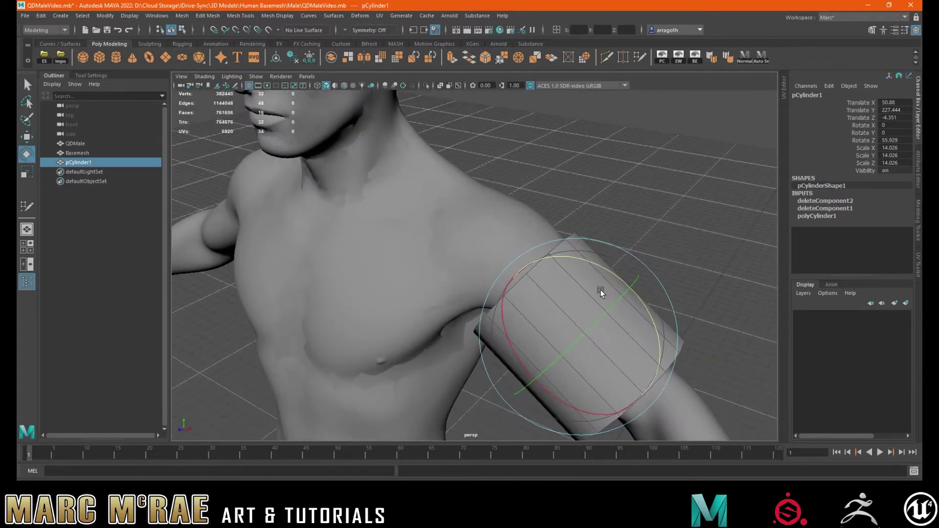
key("w")
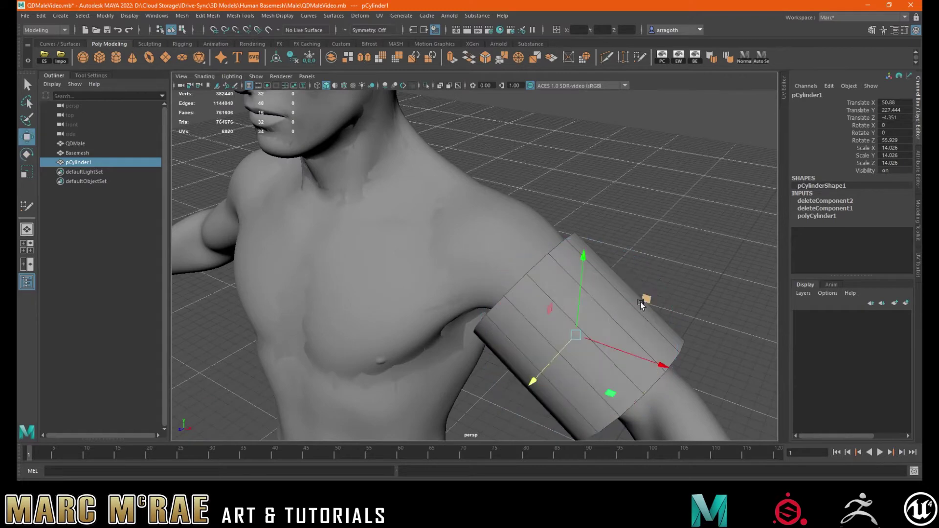
left_click_drag(641, 301, 665, 277)
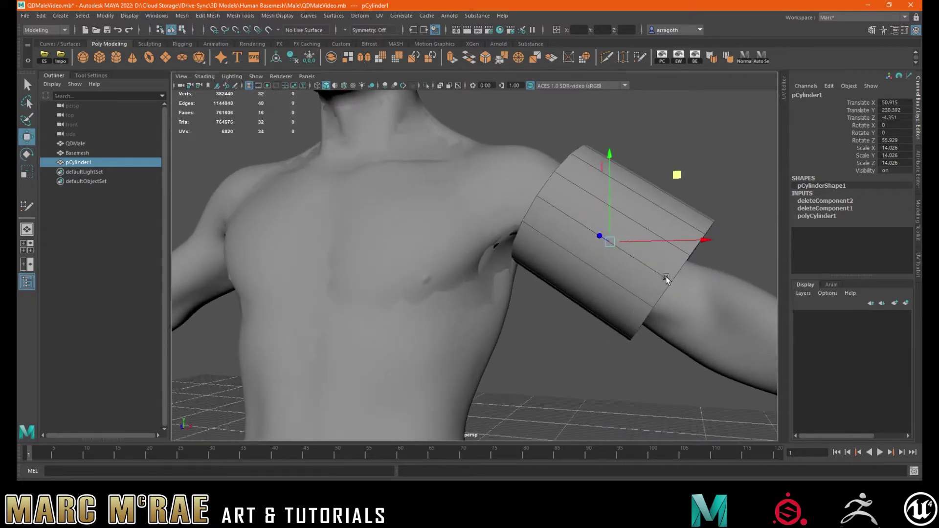
left_click_drag(677, 175, 500, 260)
- Narrow the cylinder's open edge loop at the elbow and extrude it along the forearm to the wrist
right_click_drag(502, 257, 500, 213)
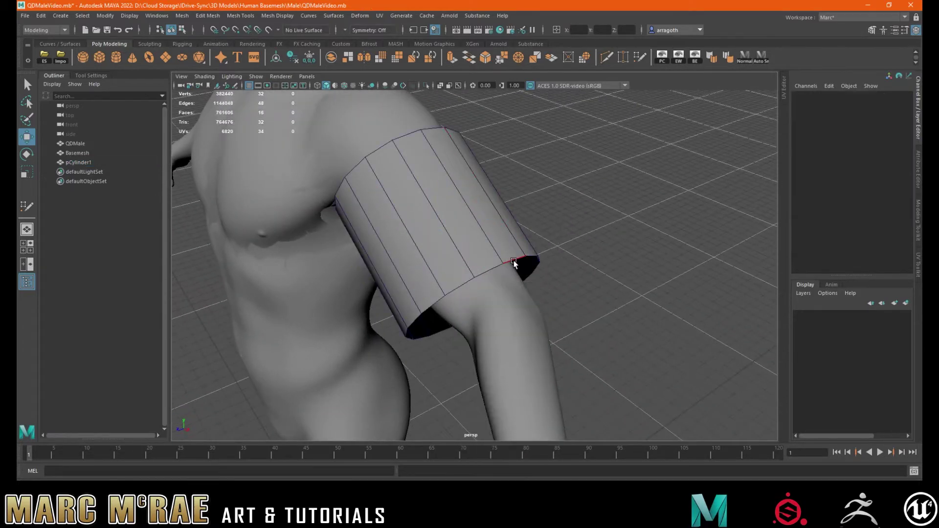
double_click(513, 263)
left_click_drag(513, 265, 465, 339, "alt")
key("e")
key("r")
key("w")
middle_click_drag(488, 335, 514, 359, "alt")
left_click_drag(515, 358, 455, 294, "alt")
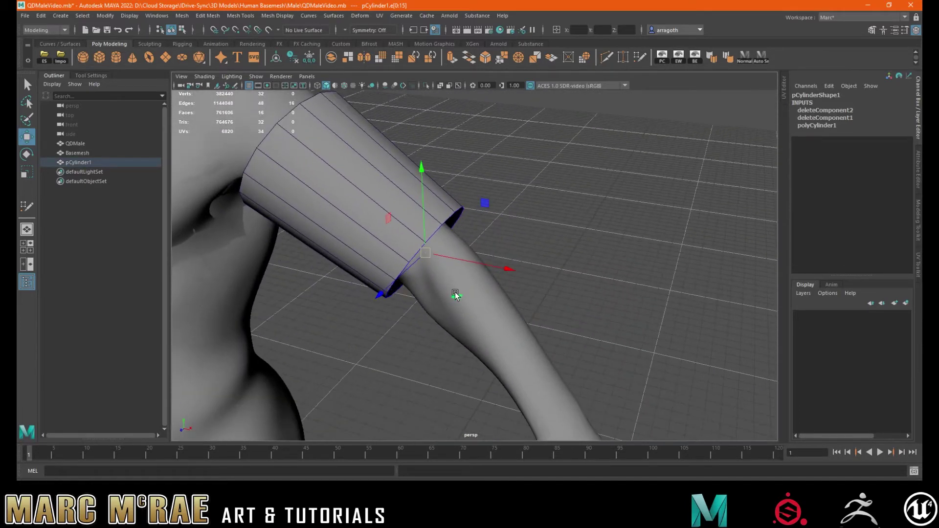
left_click_drag(426, 253, 453, 329, "shift")
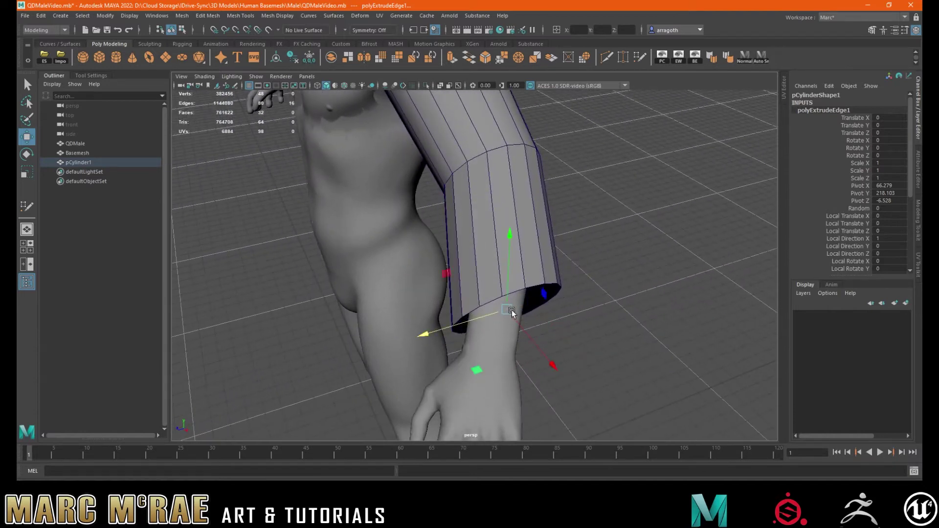
left_click_drag(511, 313, 505, 336)
- Rotate, scale down and reposition the extruded edge loop so that it fits around the wrist
key("e")
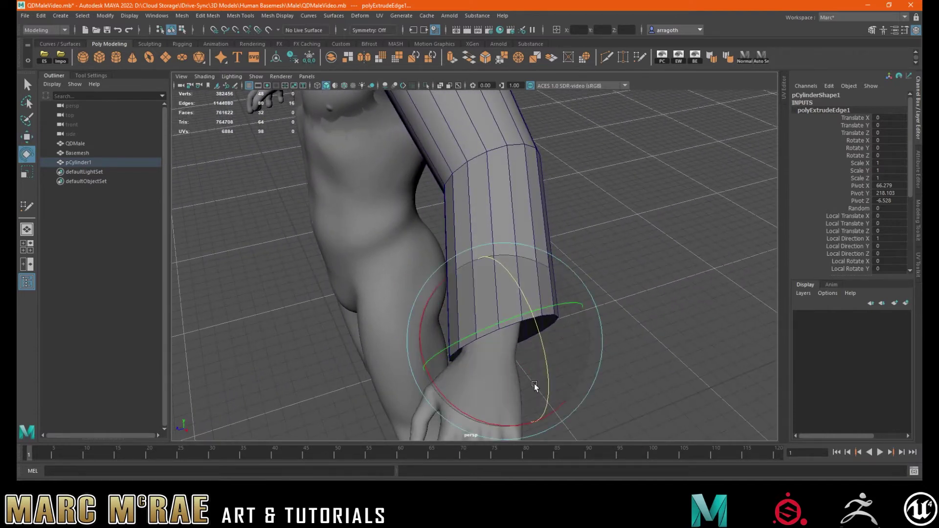
left_click_drag(534, 386, 465, 419)
left_click_drag(492, 383, 487, 385, "alt")
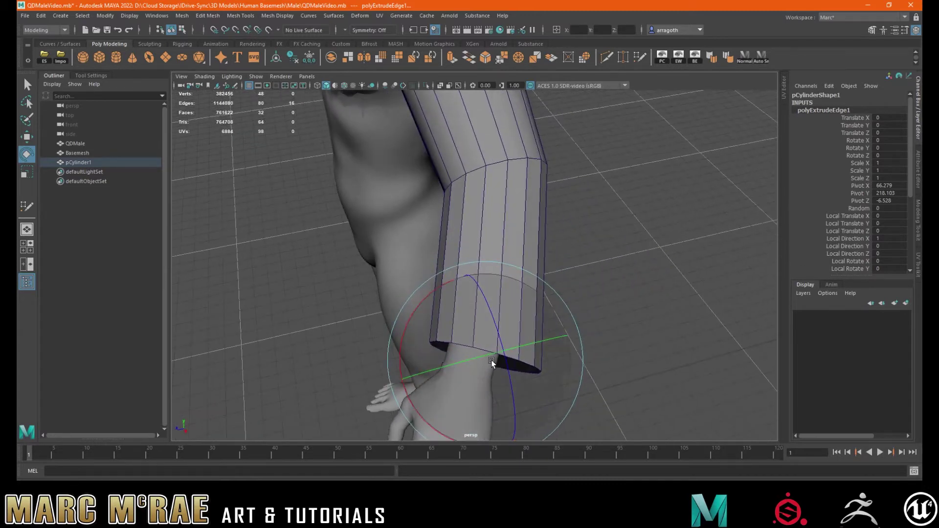
key("w")
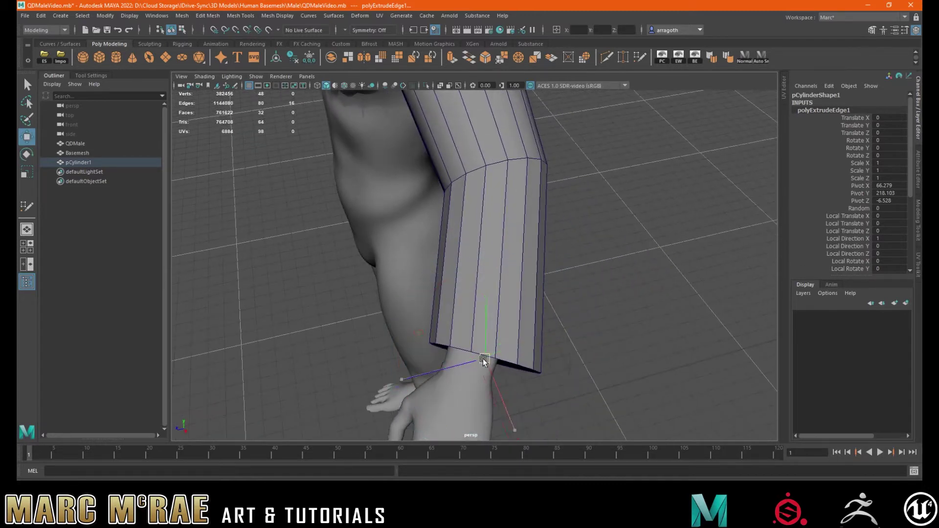
left_click_drag(483, 361, 474, 397, "alt")
key("r")
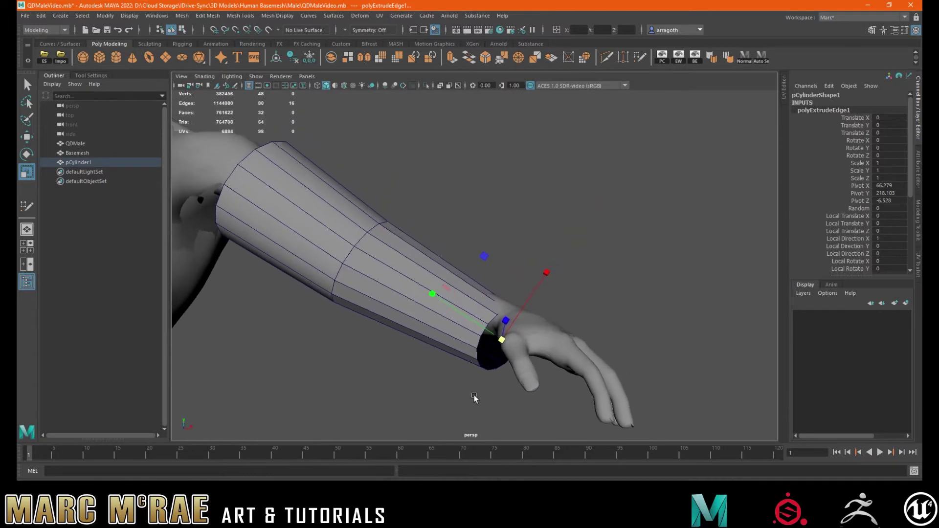
key("w")
left_click_drag(562, 278, 559, 332)
middle_click_drag(560, 331, 529, 311, "alt")
left_click_drag(492, 341, 481, 331)
left_click_drag(568, 327, 499, 343, "alt")
middle_click_drag(499, 344, 537, 323, "alt")
left_click_drag(538, 324, 486, 254, "alt")
- Select the whole arm cylinder and move its pivot to the body's centre line in the front view, at X 0, Y 210
right_click_drag(486, 254, 518, 229)
left_click(462, 256)
left_click_drag(462, 256, 633, 309, "alt")
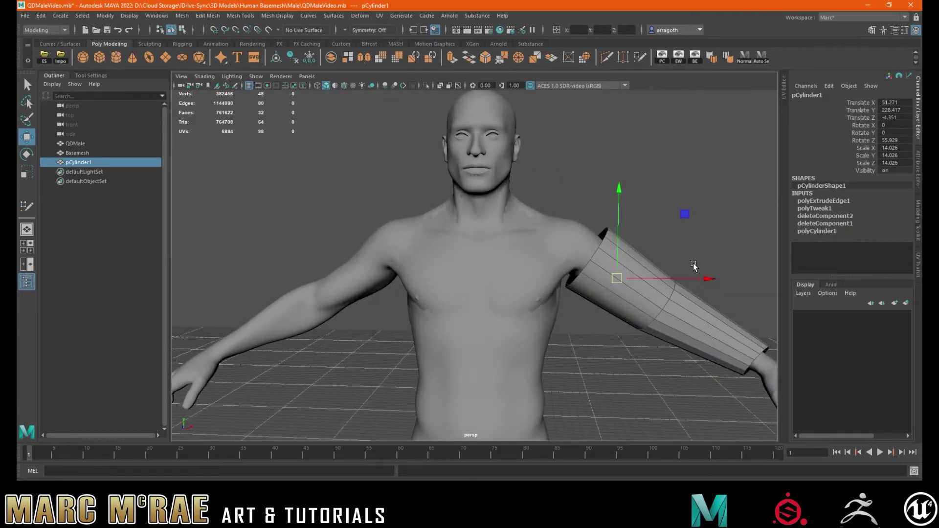
left_click_drag(694, 263, 668, 248, "alt")
right_click_drag(664, 243, 689, 229)
left_click(687, 237)
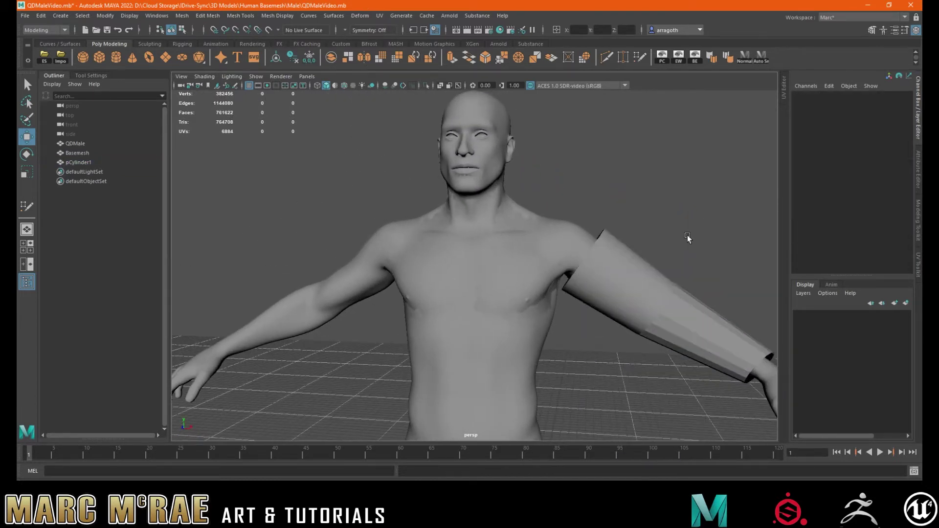
left_click(631, 273)
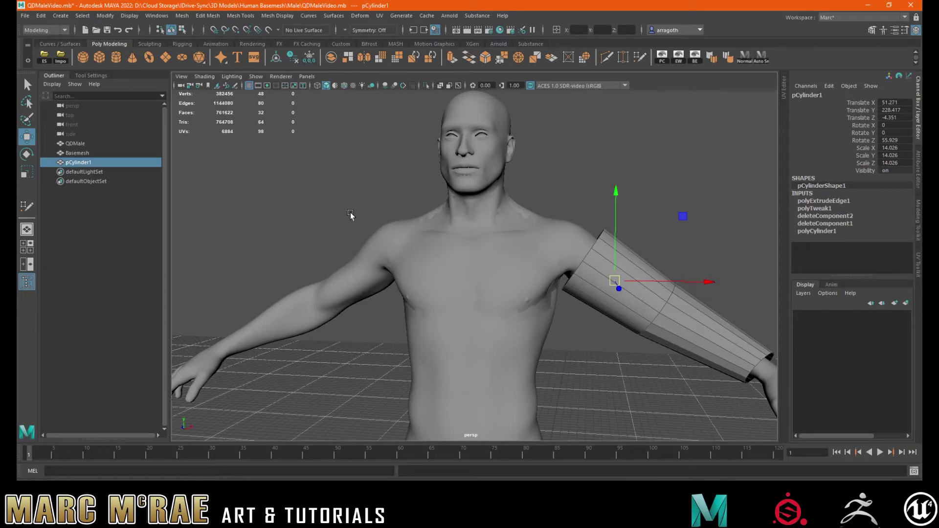
key("space")
key("space")
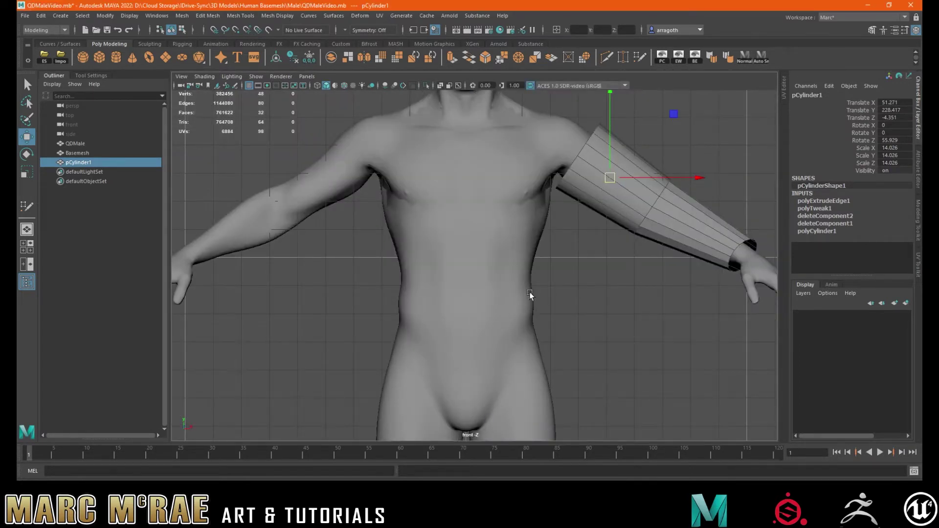
key("d")
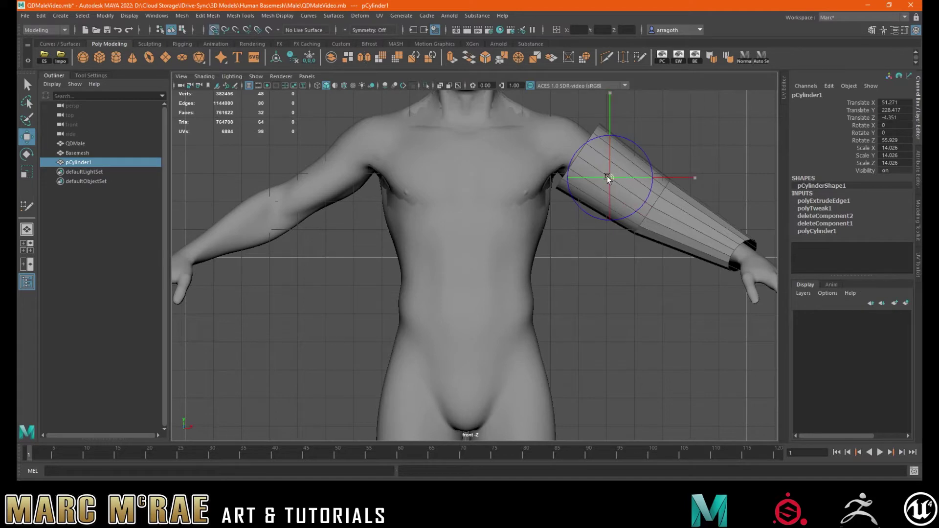
left_click_drag(608, 178, 472, 226)
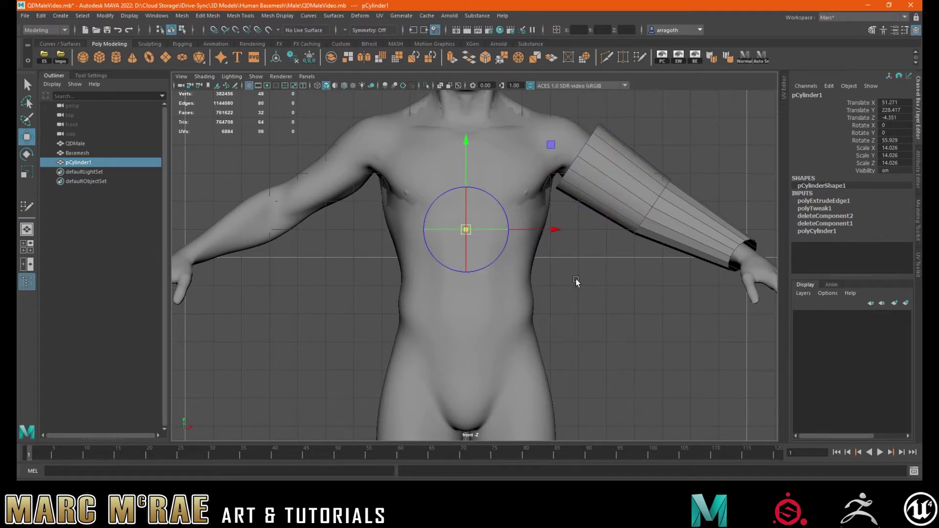
key("d")
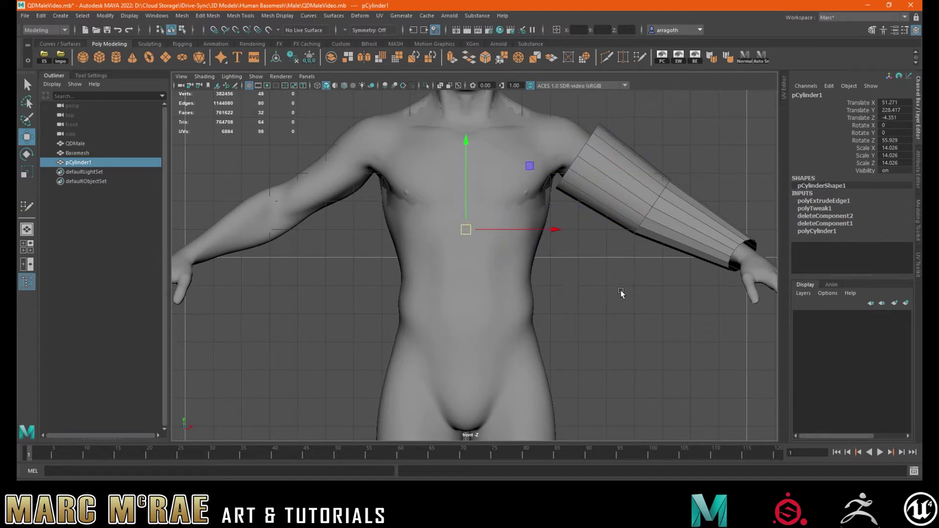
left_click_drag(620, 293, 578, 304, "alt")
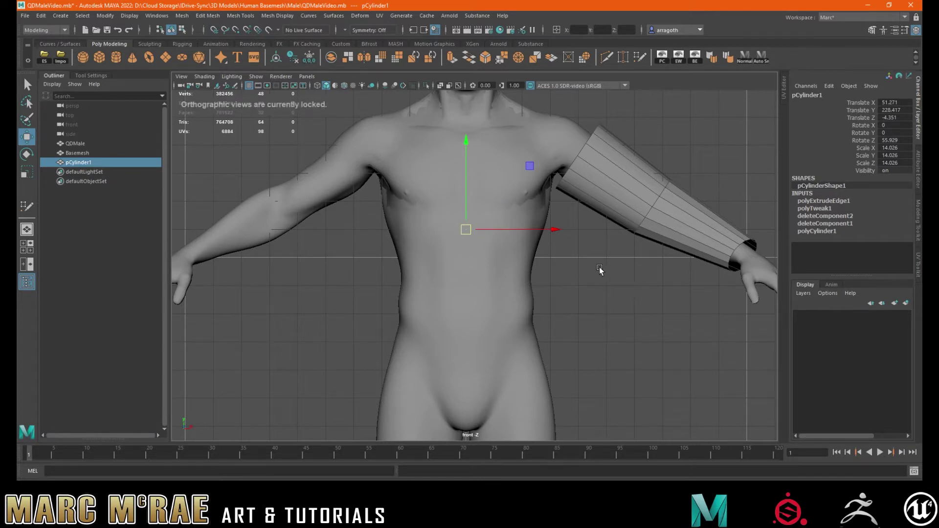
mouse_move(665, 159)
right_mouse_down()
mouse_move(697, 148)
mouse_move(665, 160)
right_mouse_up()
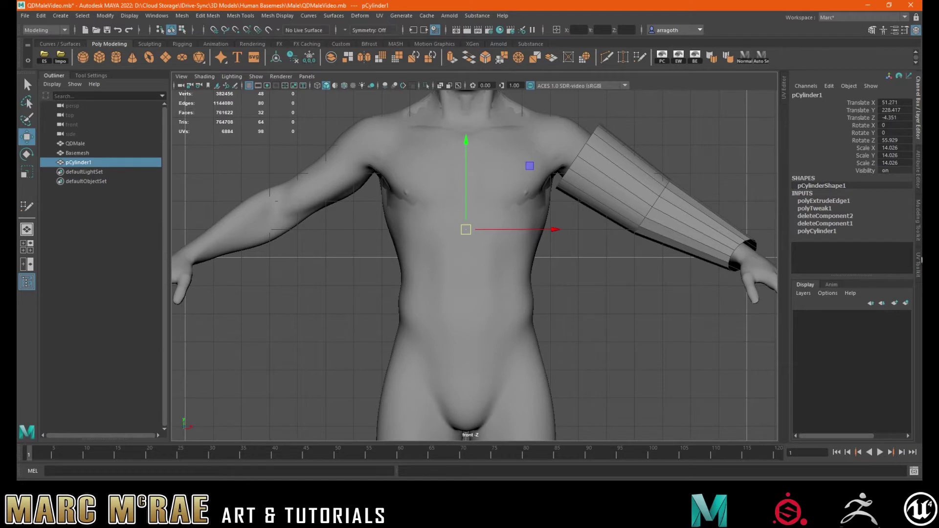
left_click(918, 220)
left_click(808, 110)
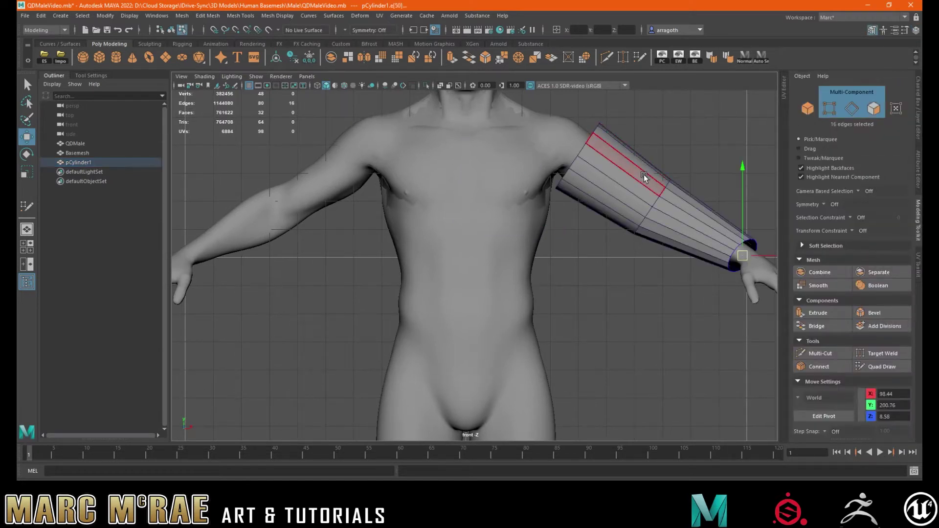
left_click(644, 175)
right_click_drag(651, 155, 681, 140)
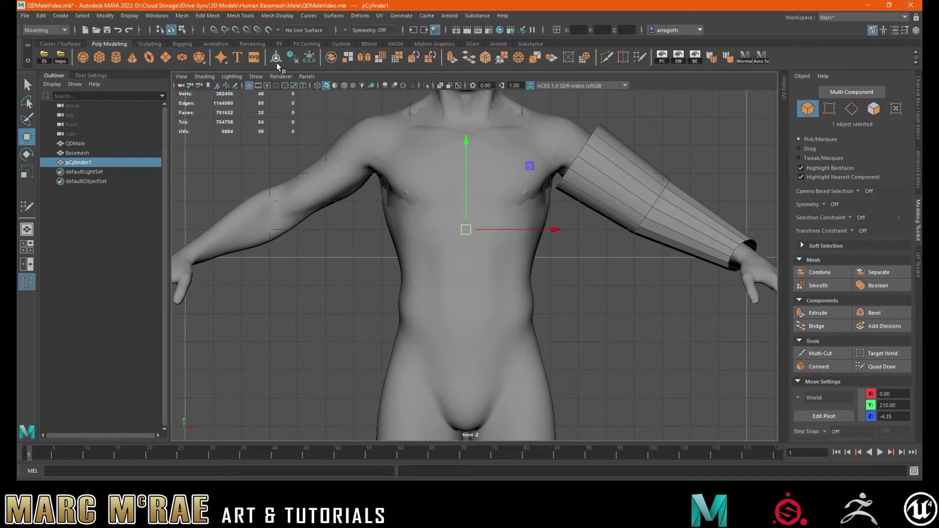
- Freeze the arm cylinder's transformations and mirror a duplicate of it onto the other arm with Scale X -1
left_click(309, 58)
key("ctrl+d")
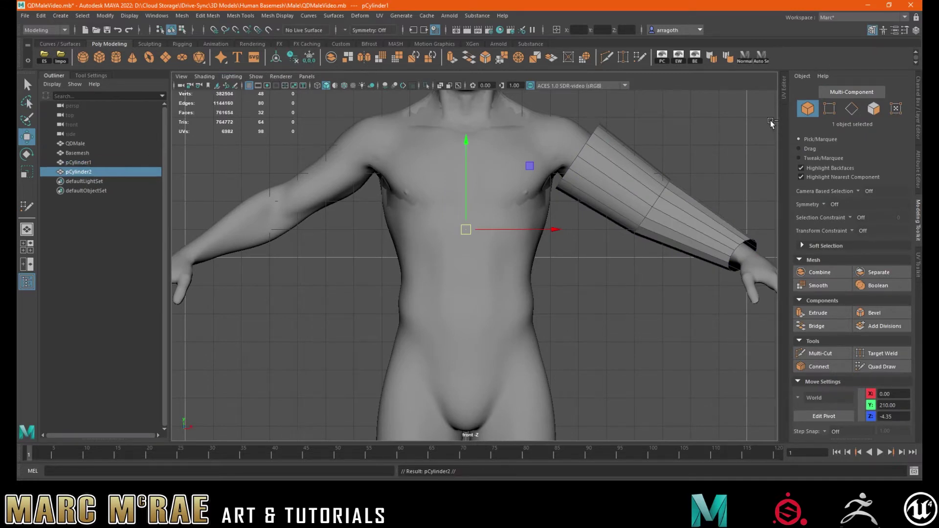
left_click(919, 105)
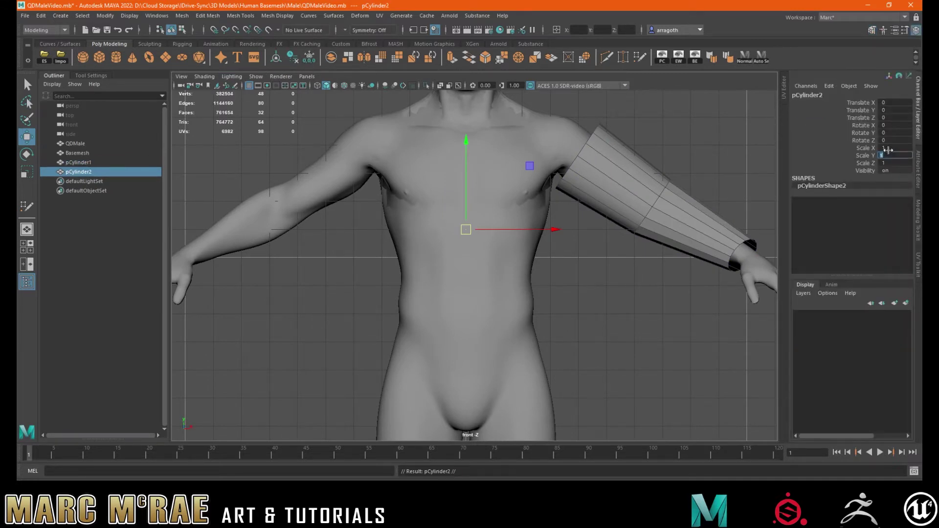
left_click(889, 149)
type("-1")
key("Return")
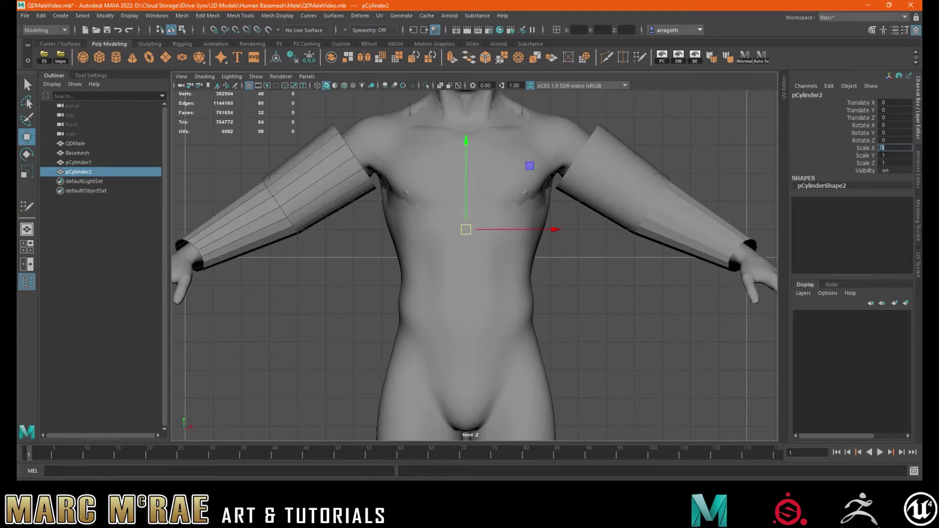
- Freeze the transformations of both arm cylinders and soften their edges
middle_click_drag(619, 210, 628, 220, "alt")
right_click_drag(655, 190, 683, 180)
left_click(612, 178)
left_click(314, 162, "shift")
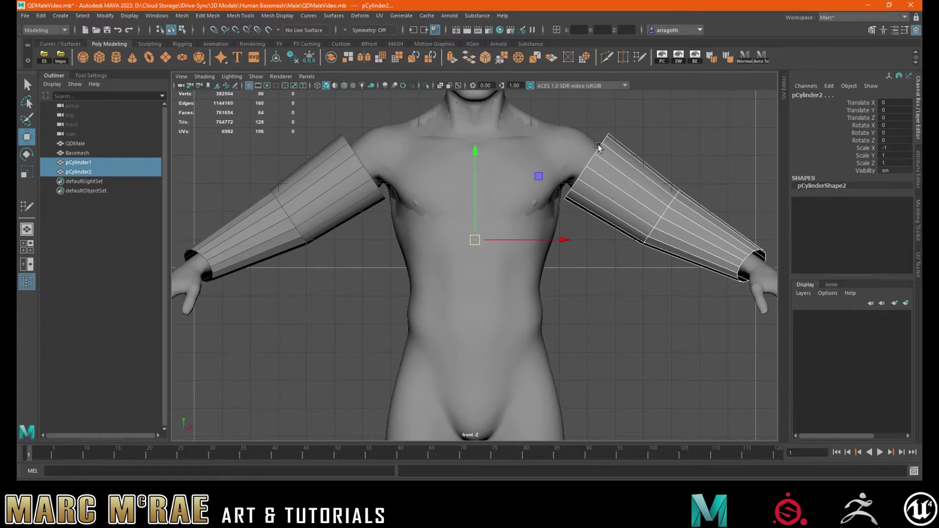
left_click(310, 58)
left_click(705, 133)
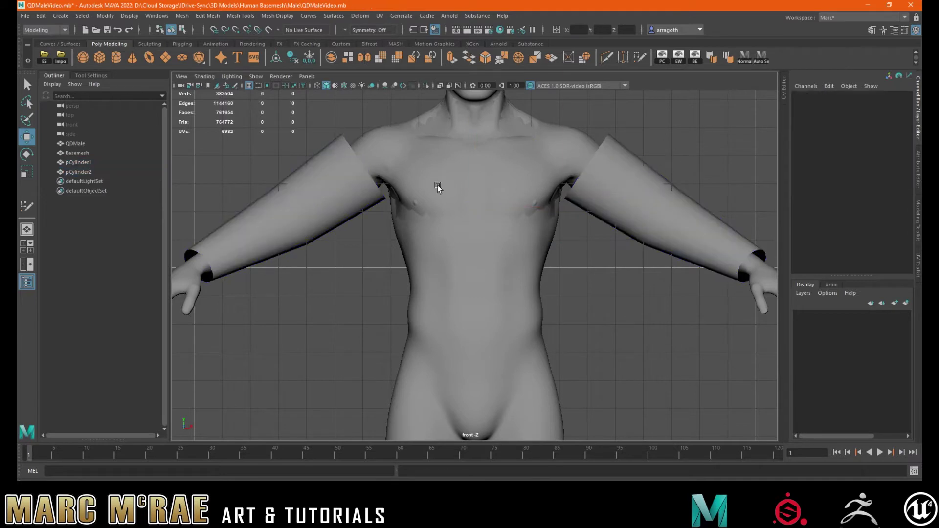
- Combine both arm cylinders with the Basemesh, and clear the combined mesh's history and freeze its transformations
left_click(322, 189)
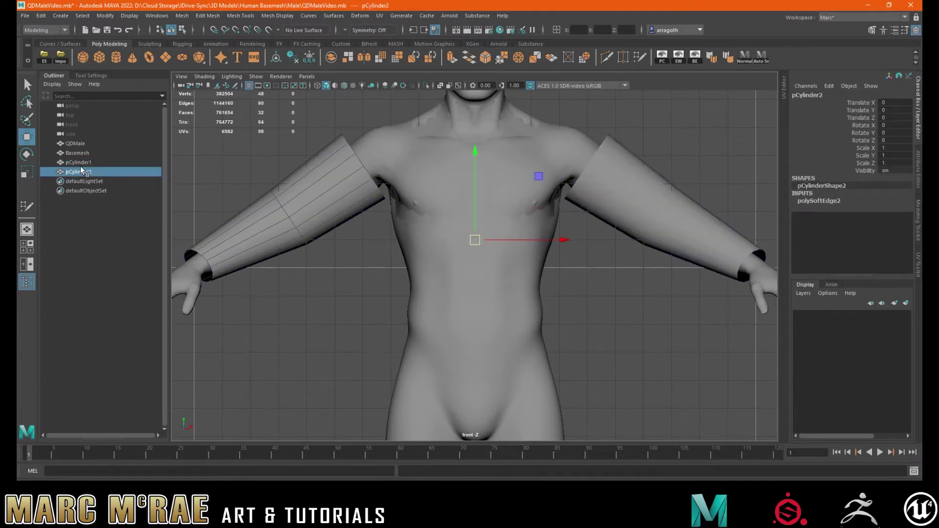
left_click(75, 153, "shift")
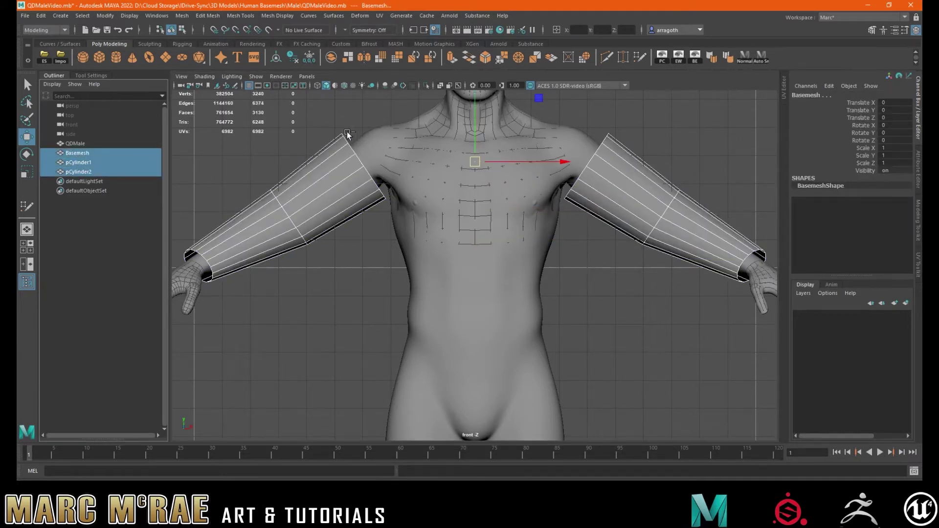
left_click(328, 60)
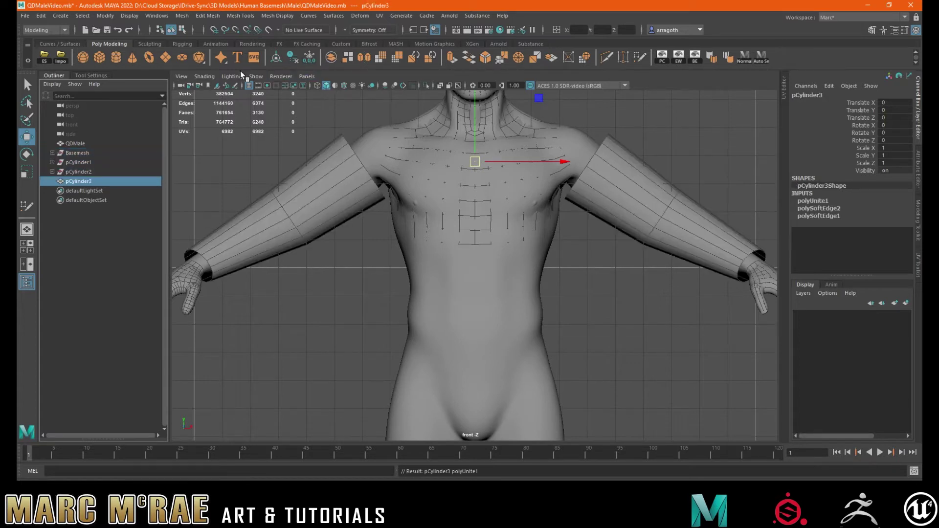
left_click(296, 58)
left_click(311, 56)
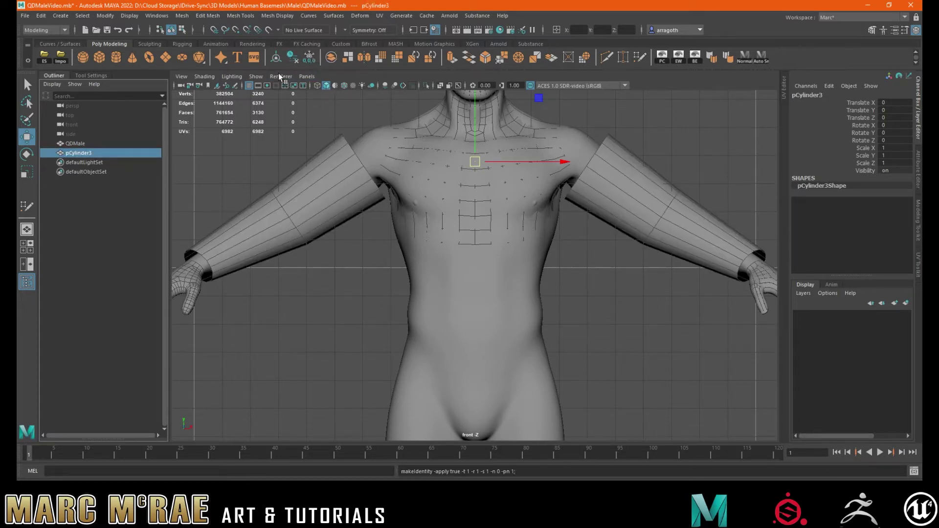
- Rename the combined mesh as basemesh
double_click(102, 153)
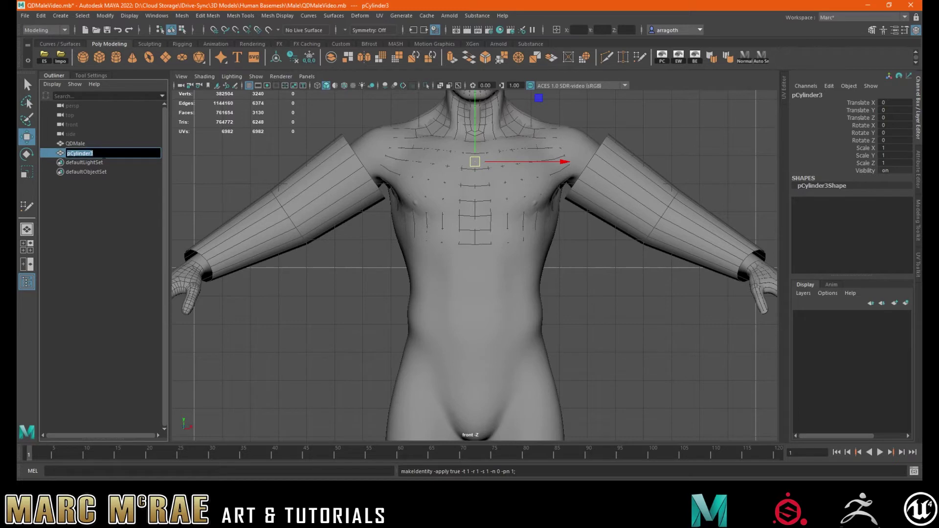
type("basemesh")
key("Return")
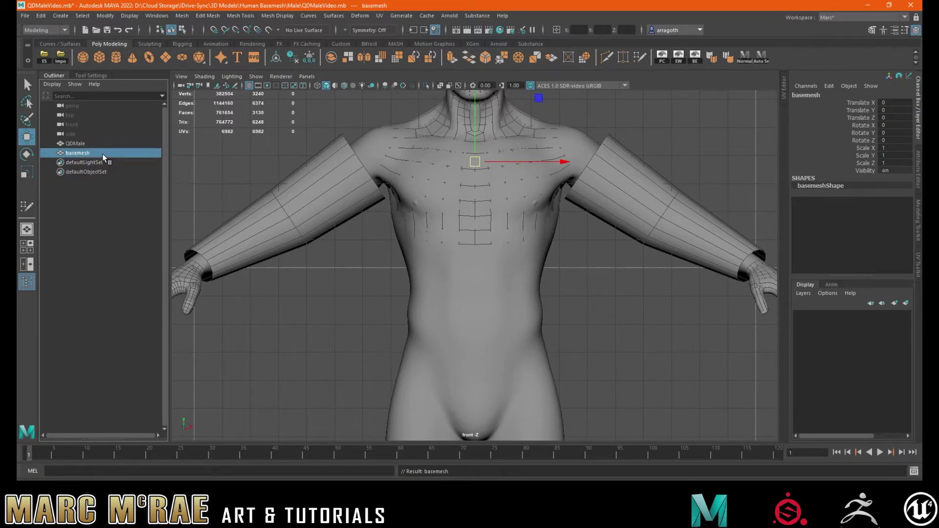
- Make QDMale the live surface and turn on Object X symmetry for the basemesh
left_click_drag(579, 298, 594, 301, "alt")
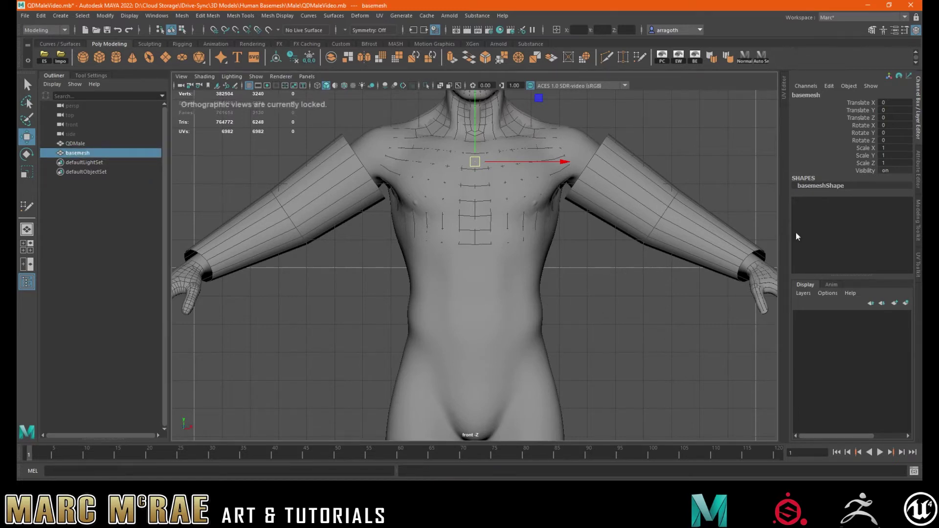
left_click(75, 144)
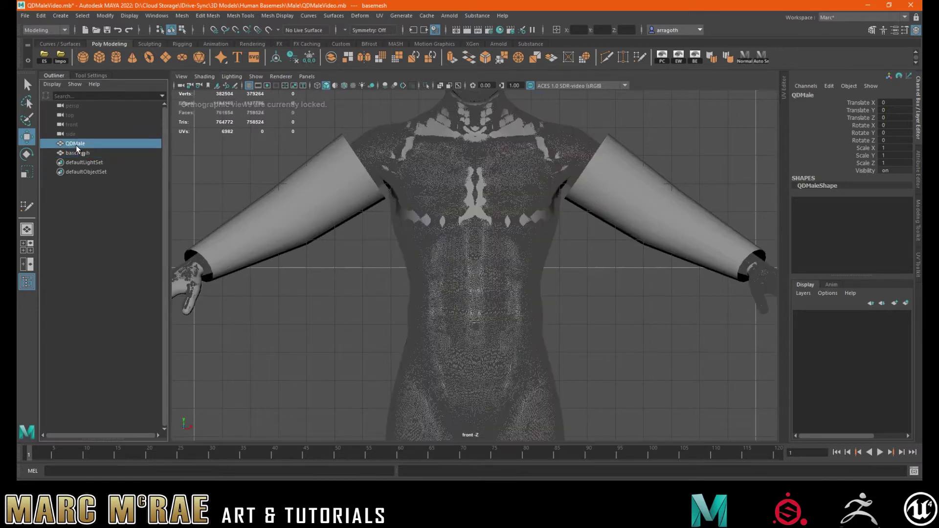
left_click(268, 30)
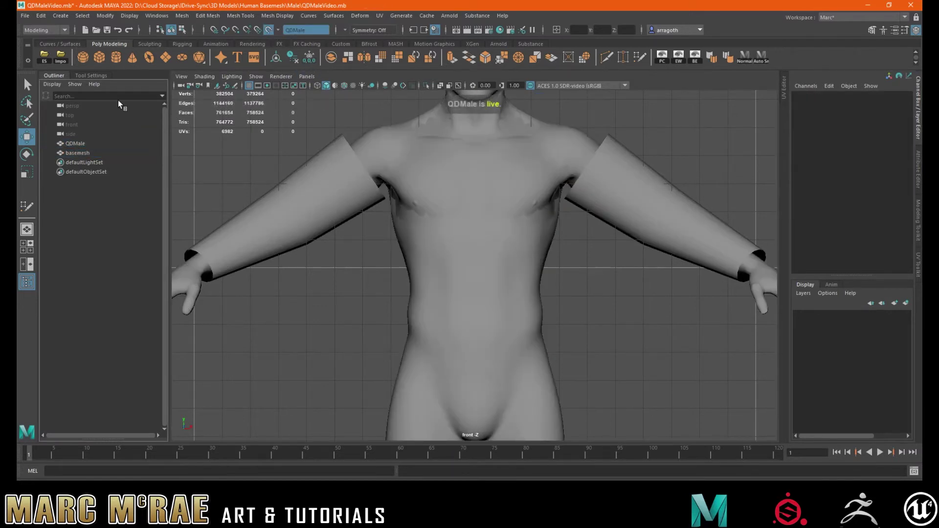
left_click(69, 153)
left_click(347, 31)
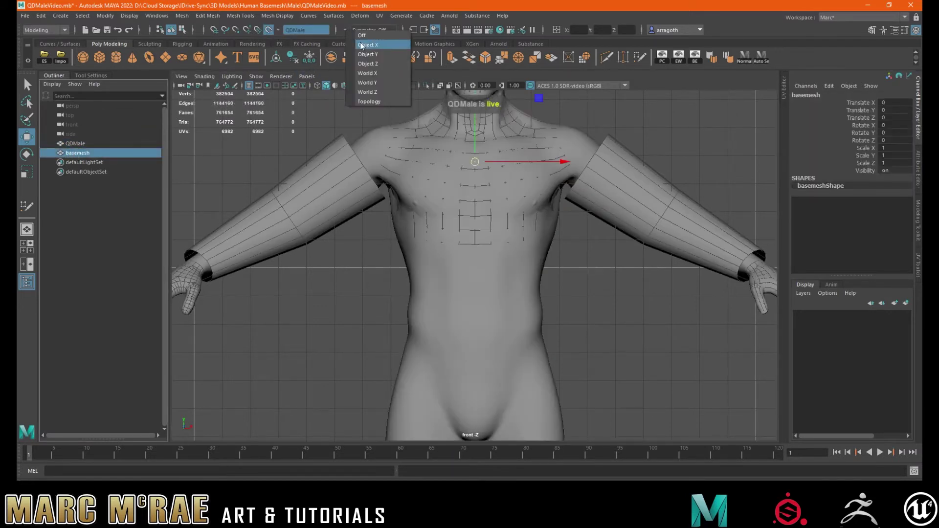
left_click(365, 42)
- With Quad Draw on the basemesh, insert edge loops around the arm cylinder along the upper arm and forearm
middle_click_drag(595, 161, 421, 207, "alt")
left_click_drag(421, 207, 593, 244, "alt")
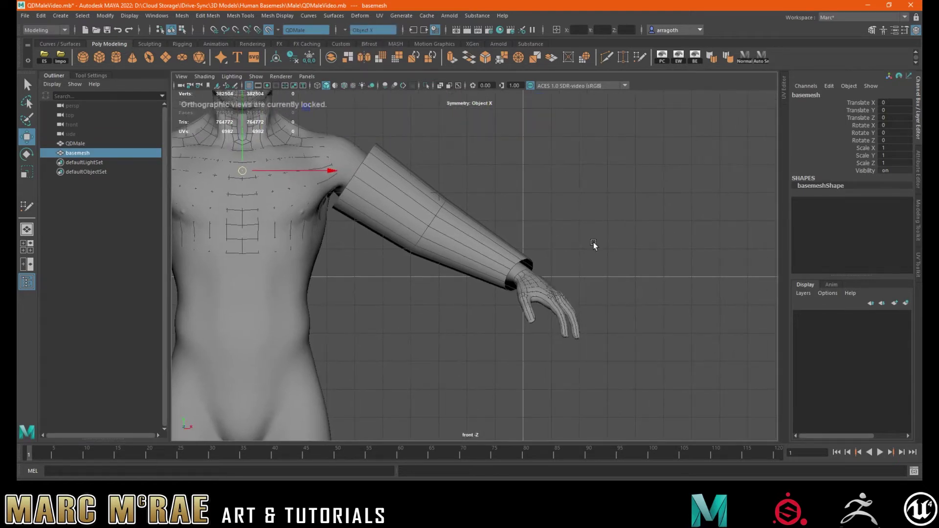
left_click(919, 230)
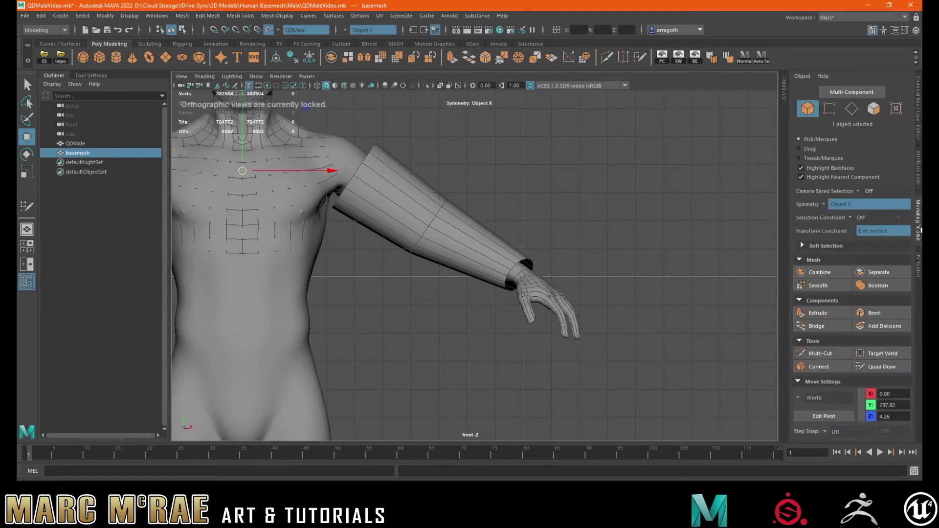
left_click(881, 366)
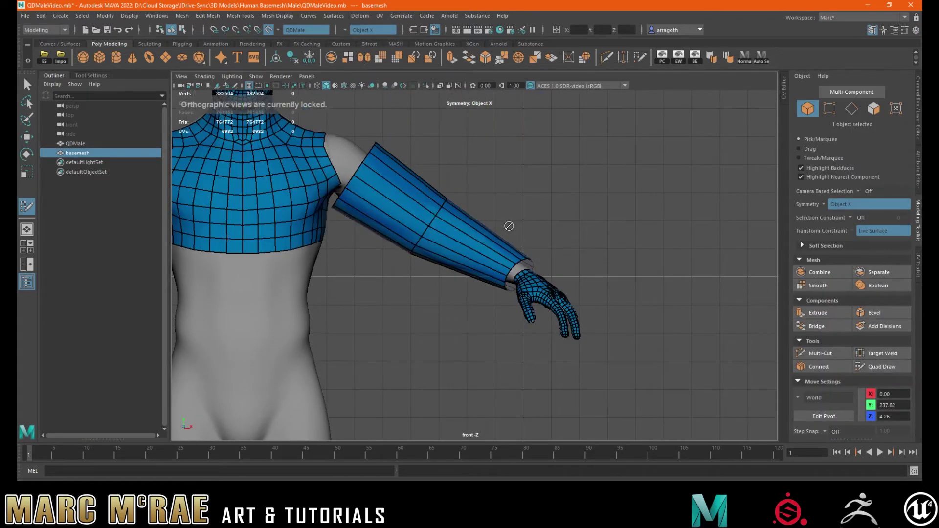
left_click(466, 236, "ctrl")
left_click(404, 210, "ctrl")
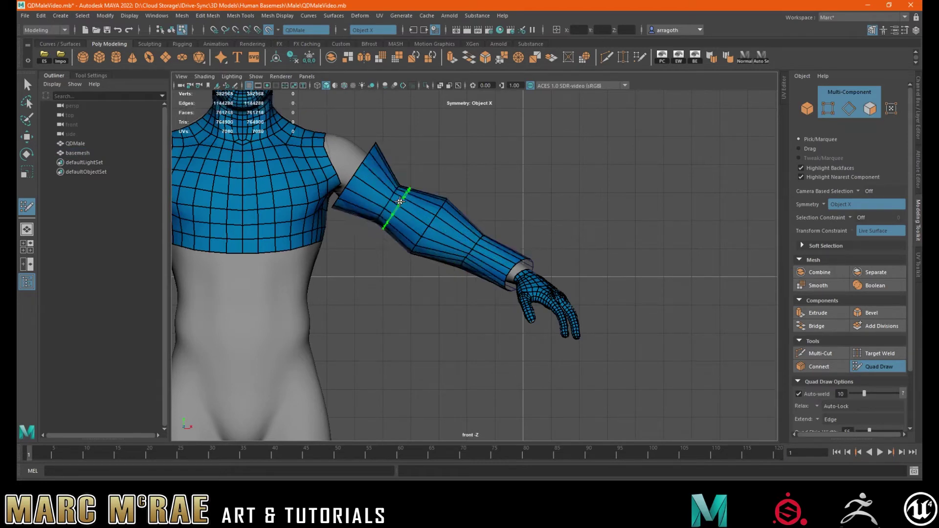
left_click(404, 211, "ctrl")
left_click(449, 231, "ctrl")
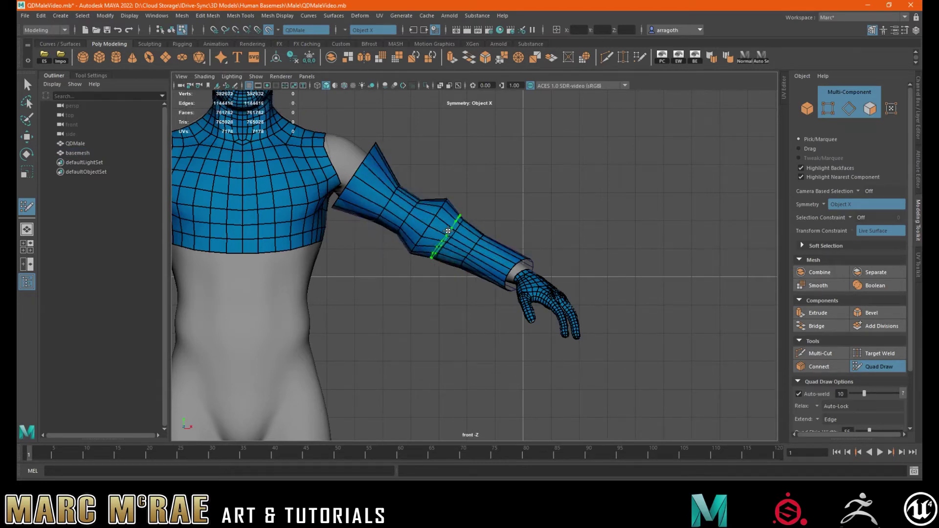
left_click(499, 256, "ctrl")
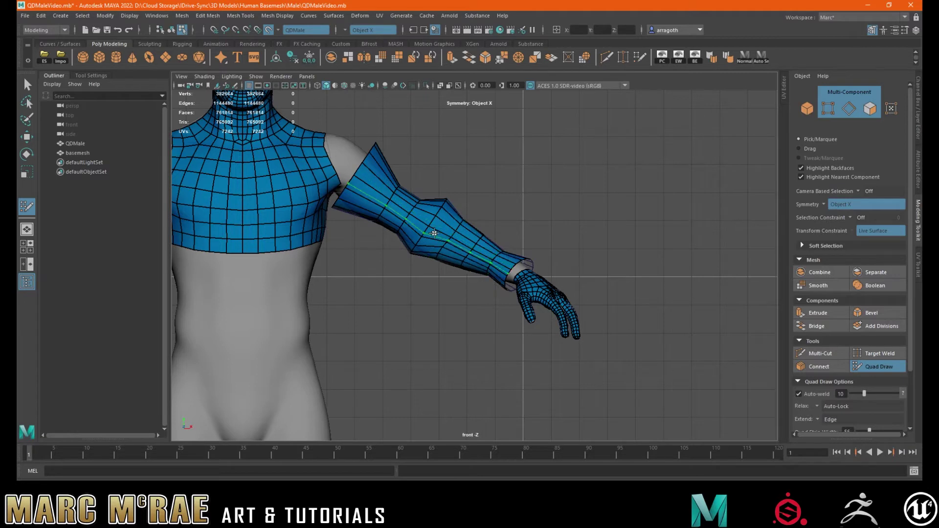
left_click(371, 183, "ctrl")
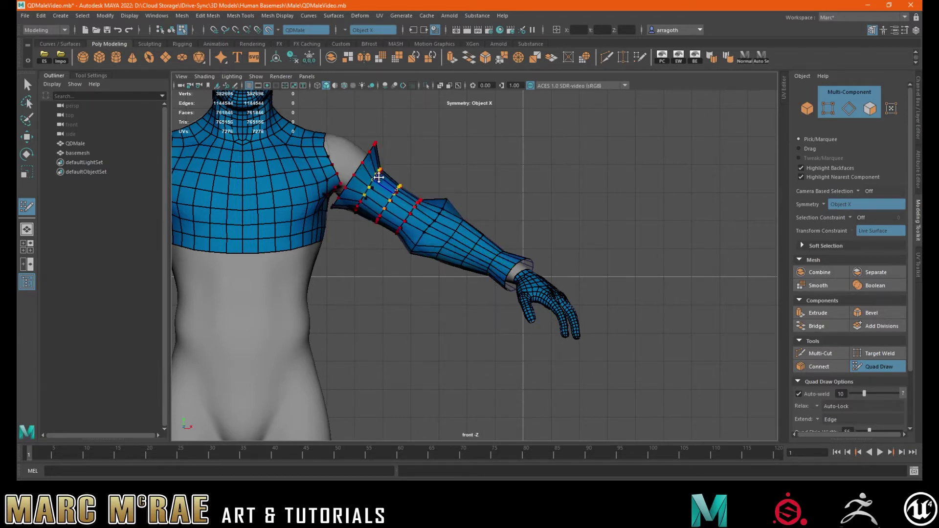
- Relax the arm mesh onto the live sculpt from the elbow down the forearm to the wrist
left_click_drag(378, 177, 432, 200, "alt")
key("space")
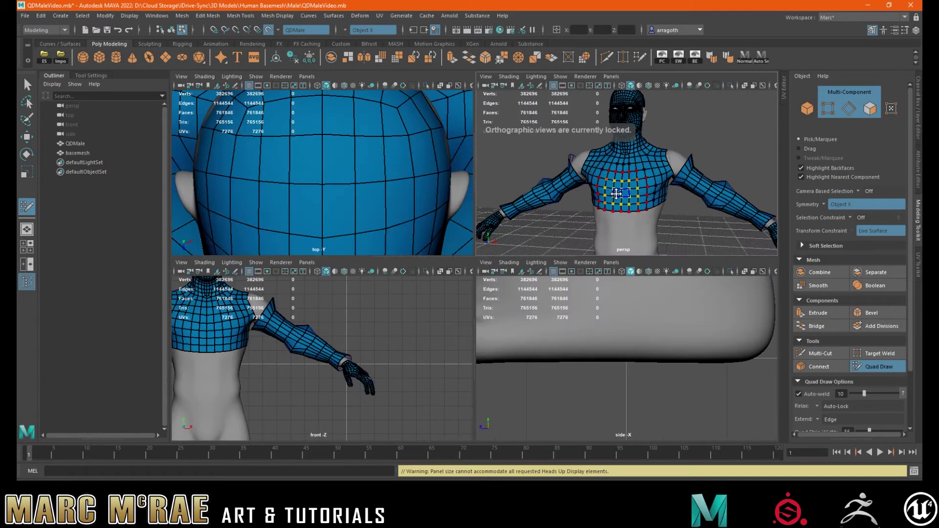
key("space")
left_click_drag(588, 220, 543, 220, "alt")
middle_click_drag(684, 264, 547, 192, "alt")
scroll(547, 193, "up", 2)
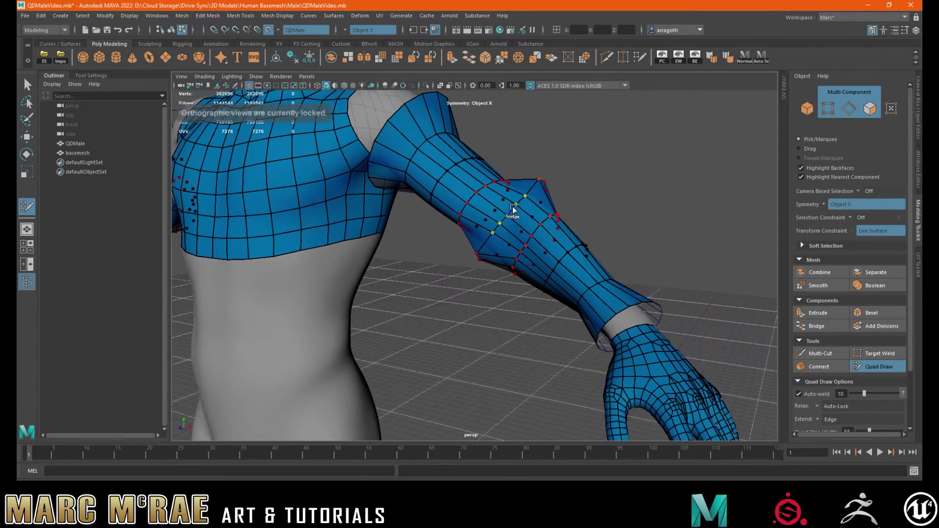
mouse_move(513, 206)
left_mouse_down("shift")
mouse_move(541, 201)
mouse_move(567, 264)
mouse_move(655, 312)
mouse_move(521, 260)
mouse_move(518, 269)
left_mouse_up("shift")
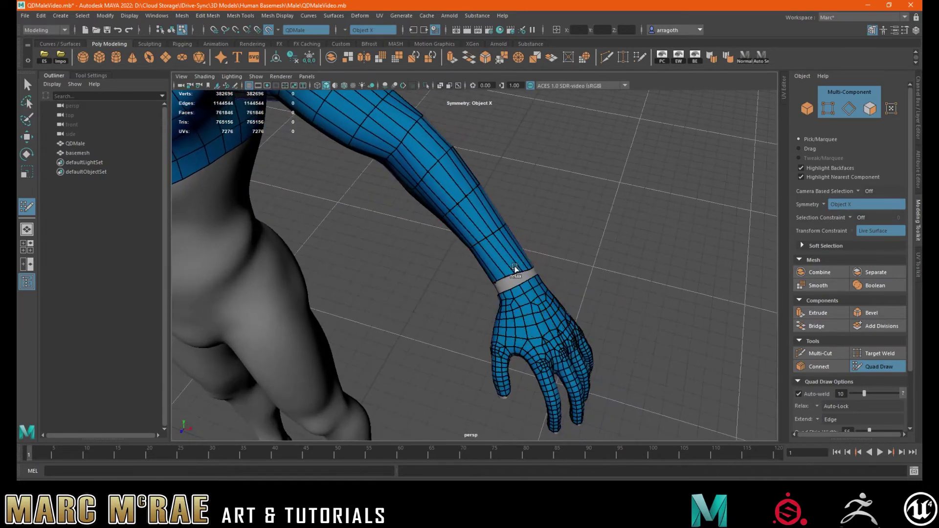
- Relax the upper arm's open end and its underside near the armpit onto the sculpt
middle_click_drag(467, 232, 591, 330, "alt")
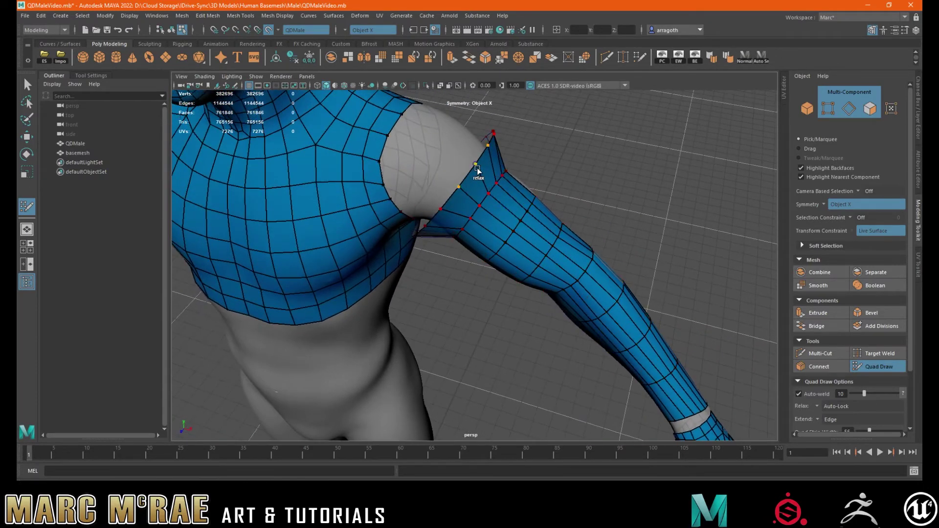
left_click_drag(477, 168, 461, 186, "shift")
left_click_drag(462, 250, 495, 180, "alt")
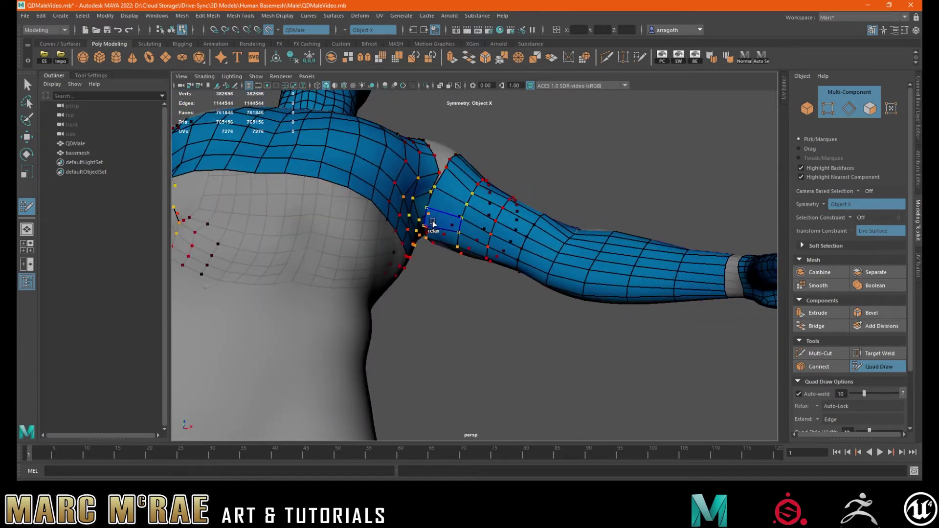
mouse_move(432, 223)
left_mouse_down("shift")
mouse_move(446, 198)
mouse_move(465, 262)
mouse_move(597, 255)
mouse_move(541, 269)
mouse_move(516, 323)
left_mouse_up("shift")
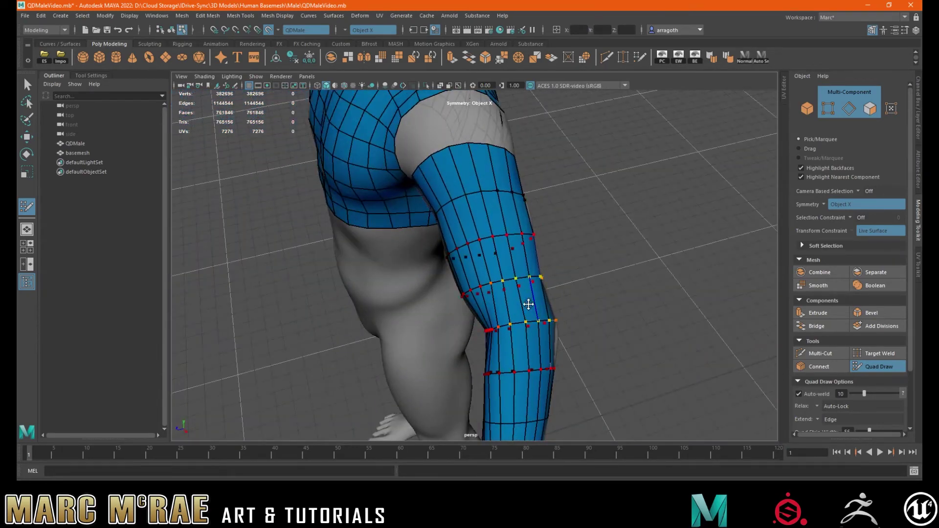
- Weld a vertex on top of the upper arm's open edge to the matching vertex of the shoulder opening
mouse_move(528, 303)
left_mouse_down("alt")
mouse_move(528, 247)
mouse_move(556, 228)
mouse_move(608, 241)
mouse_move(468, 210)
mouse_move(495, 257)
left_mouse_up("alt")
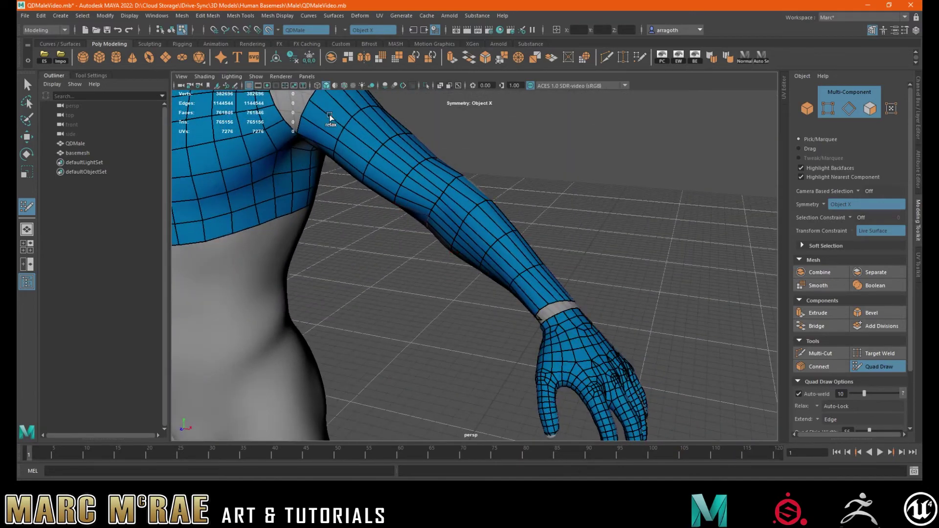
mouse_move(481, 202)
left_mouse_down("alt")
mouse_move(557, 235)
mouse_move(710, 272)
mouse_move(544, 239)
left_mouse_up("alt")
middle_click_drag(545, 239, 322, 183, "alt")
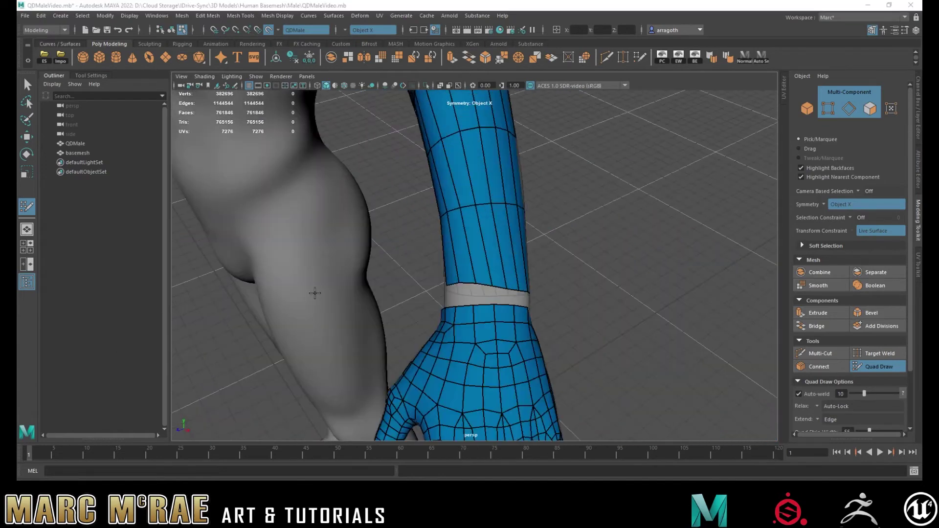
left_click_drag(581, 290, 631, 289, "alt")
middle_click_drag(631, 289, 581, 377, "alt")
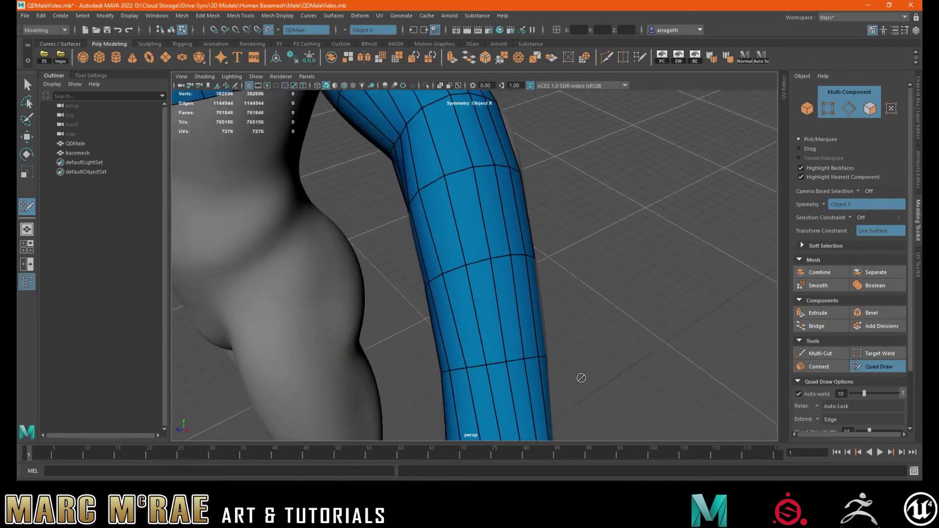
right_click_drag(580, 377, 417, 320, "alt")
middle_click_drag(417, 321, 462, 338, "alt")
left_click_drag(462, 338, 483, 362, "alt")
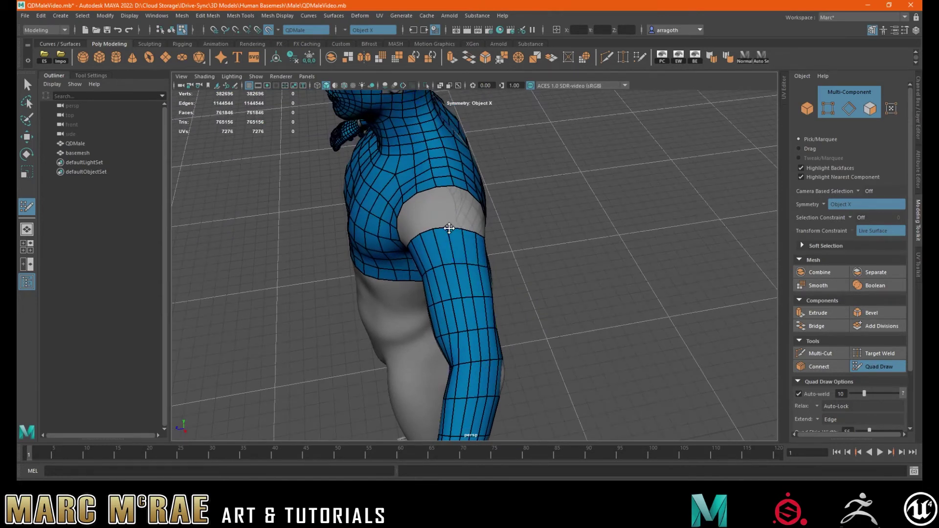
left_click_drag(447, 227, 440, 198)
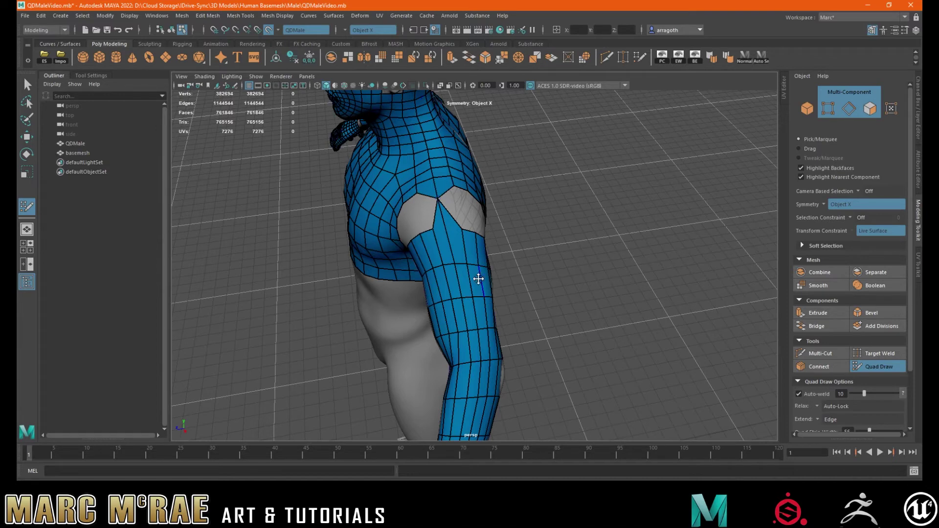
- Weld the first vertices of the forearm's open edge to the back of the hand's wrist edge
middle_click_drag(477, 337, 467, 170, "alt")
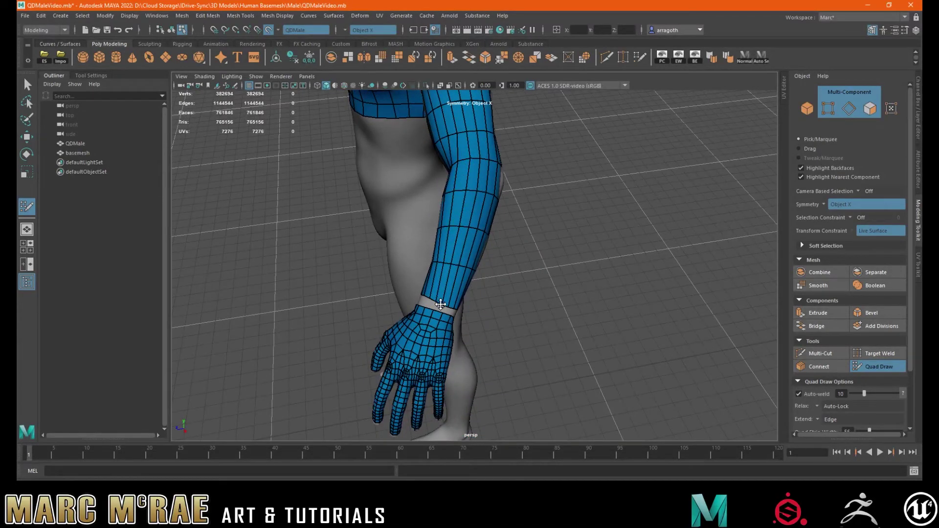
right_click_drag(440, 304, 634, 307, "alt")
middle_click_drag(495, 325, 573, 268, "alt")
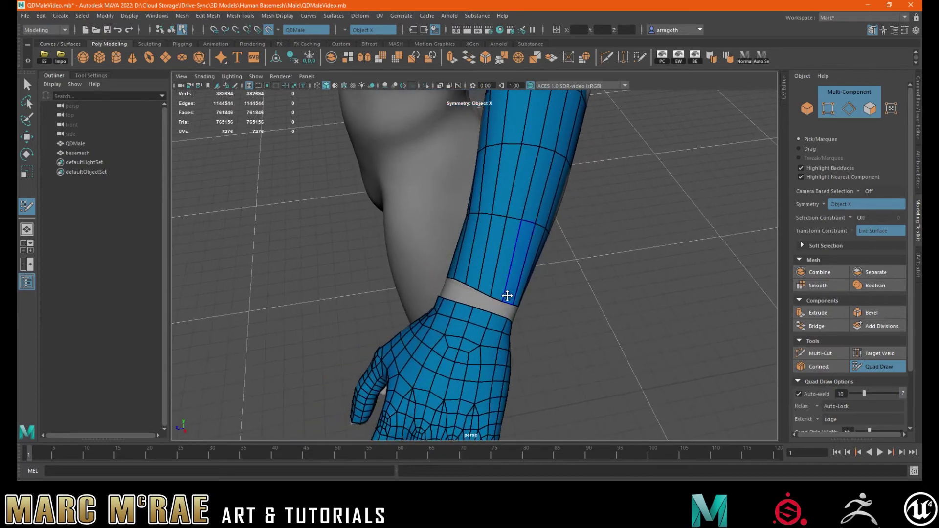
mouse_move(480, 292)
left_mouse_down()
mouse_move(490, 305)
mouse_move(480, 310)
mouse_move(430, 277)
mouse_move(464, 288)
left_mouse_up()
- Weld the remaining forearm edge vertices to the hand all the way around the wrist
right_click_drag(464, 288, 645, 283, "alt")
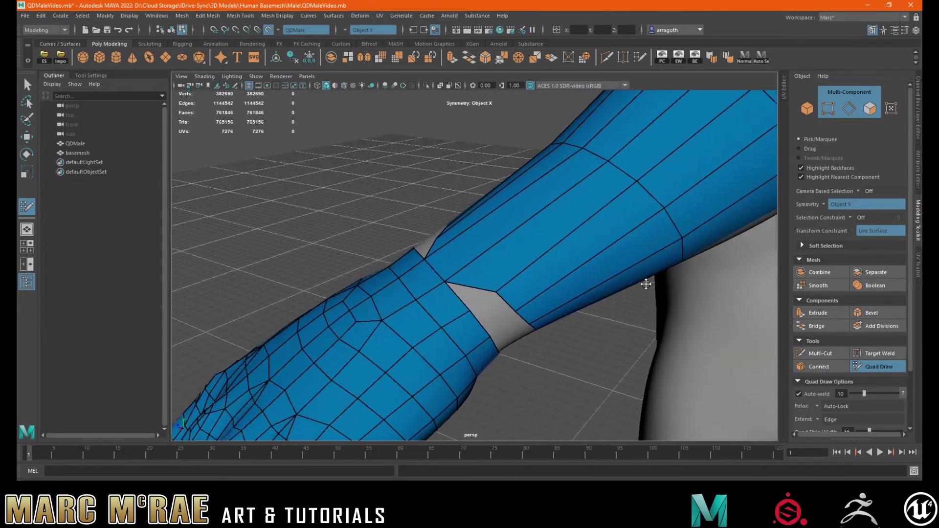
left_click_drag(645, 283, 554, 260, "alt")
left_click_drag(463, 247, 410, 249)
left_click_drag(415, 167, 409, 194)
scroll(410, 194, "up", 5)
middle_click_drag(410, 194, 511, 313, "alt")
left_click_drag(511, 312, 459, 320, "alt")
left_click_drag(401, 296, 384, 290)
left_click_drag(508, 219, 541, 256)
left_click_drag(494, 306, 607, 320, "alt")
left_click_drag(607, 320, 569, 367, "alt")
left_click_drag(569, 367, 555, 314, "alt")
left_click_drag(492, 259, 526, 366)
- Weld the remaining vertices of the upper arm's open edge to the torso all around the shoulder and armpit
mouse_move(526, 367)
left_mouse_down("alt")
mouse_move(528, 313)
mouse_move(520, 360)
left_mouse_up("alt")
left_click_drag(521, 361, 445, 269, "alt")
middle_click_drag(445, 269, 155, 405, "alt")
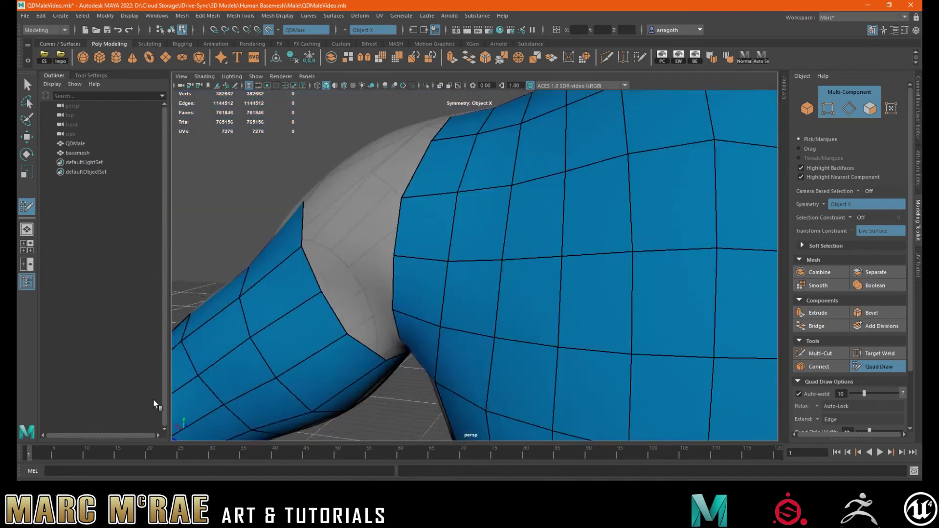
left_click_drag(440, 220, 476, 299, "alt")
left_click_drag(477, 299, 452, 250)
left_click_drag(513, 291, 440, 254, "alt")
left_click_drag(344, 281, 452, 219)
left_click_drag(375, 342, 452, 217)
left_click_drag(448, 215, 454, 132)
left_click_drag(383, 217, 467, 192)
left_click_drag(411, 276, 440, 191)
left_click_drag(424, 238, 435, 241)
left_click_drag(415, 272, 423, 275)
mouse_move(424, 275)
left_mouse_down("alt")
mouse_move(447, 199)
mouse_move(474, 264)
mouse_move(370, 207)
mouse_move(448, 190)
left_mouse_up("alt")
left_click_drag(432, 328, 471, 309)
mouse_move(518, 198)
left_mouse_down()
mouse_move(457, 227)
mouse_move(361, 226)
mouse_move(444, 254)
left_mouse_up()
left_click_drag(387, 325, 470, 325)
left_click_drag(423, 296, 507, 255)
mouse_move(506, 255)
left_mouse_down("alt")
mouse_move(441, 261)
mouse_move(575, 309)
left_mouse_up("alt")
left_click_drag(575, 309, 538, 284)
- Insert five more edge loops along the arm, three of them on the forearm, and relax the mesh onto the sculpt
scroll(516, 296, "down", 4)
left_click(516, 295, "ctrl")
left_click(555, 289, "ctrl")
left_click_drag(593, 293, 540, 253, "alt")
middle_click_drag(540, 252, 602, 161, "alt")
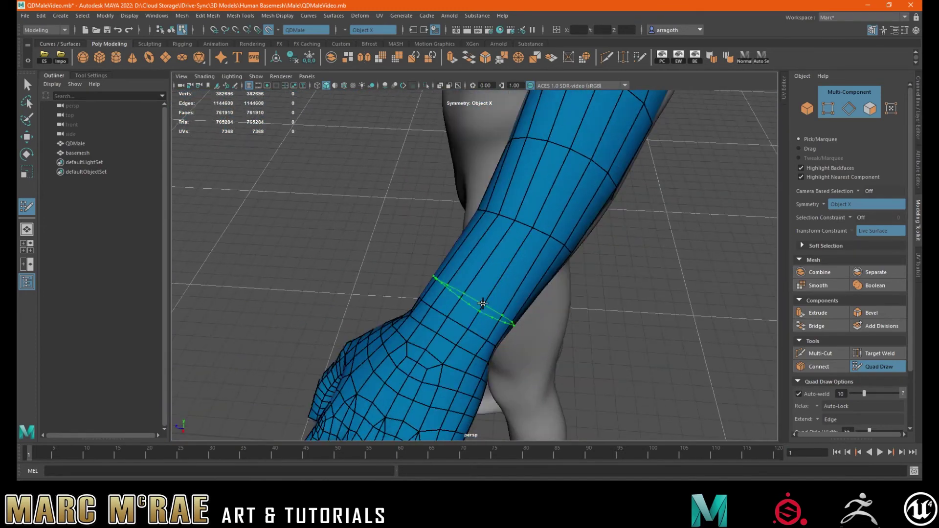
left_click(482, 307, "ctrl")
left_click(516, 252, "ctrl")
left_click(553, 196, "ctrl")
mouse_move(528, 216)
left_mouse_down("shift")
mouse_move(495, 222)
mouse_move(556, 168)
mouse_move(478, 268)
mouse_move(513, 257)
mouse_move(643, 318)
mouse_move(597, 267)
left_mouse_up("shift")
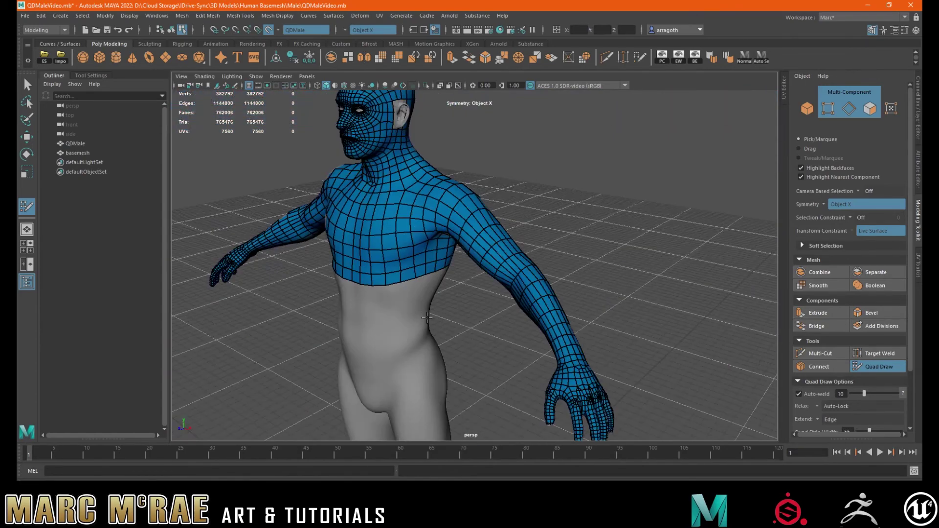
- Examine the edge flow of the joined arms, shoulders and chest from the front, back and below
right_click_drag(607, 275, 670, 283, "alt")
left_click_drag(670, 283, 600, 262, "alt")
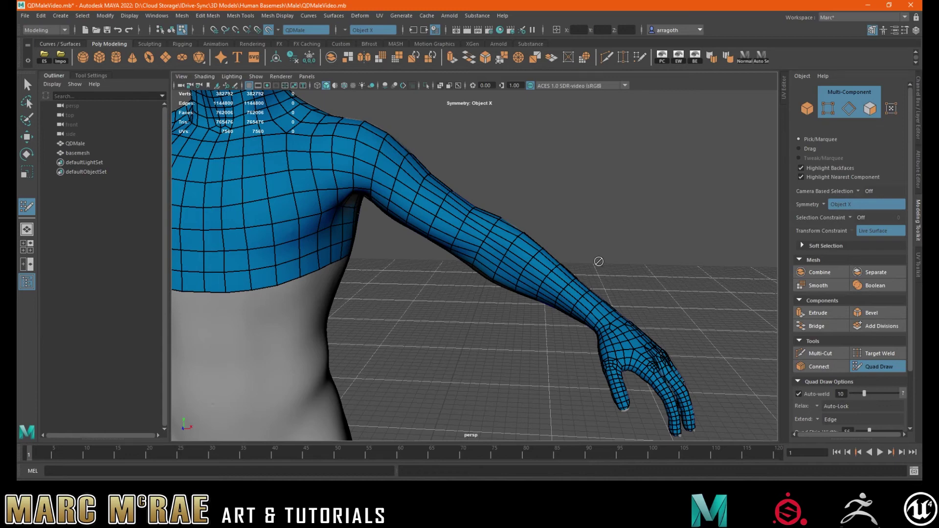
left_click_drag(560, 249, 581, 254, "alt")
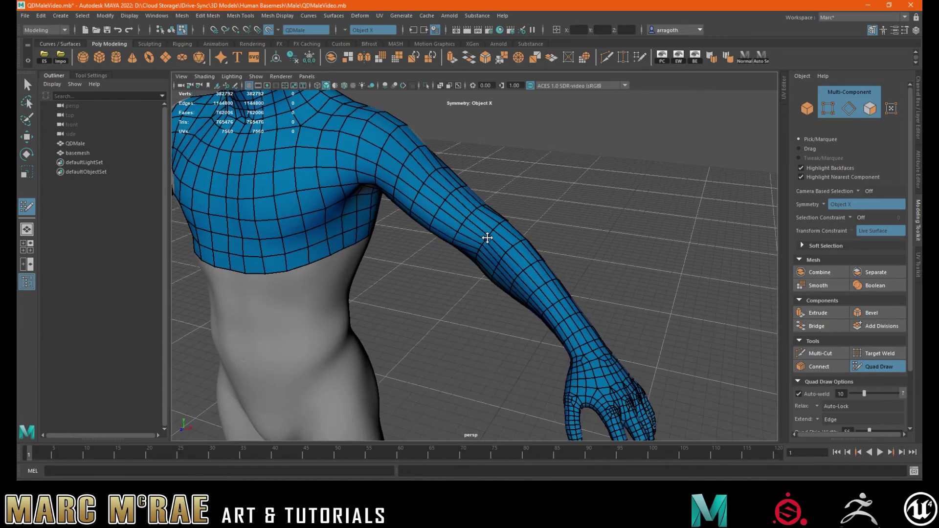
left_click_drag(527, 234, 512, 249, "alt")
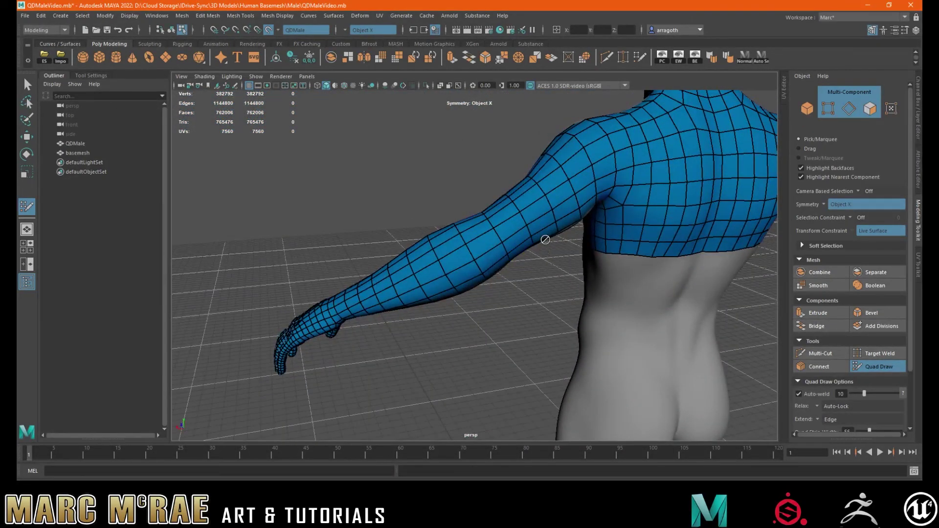
left_click_drag(558, 234, 455, 246, "alt")
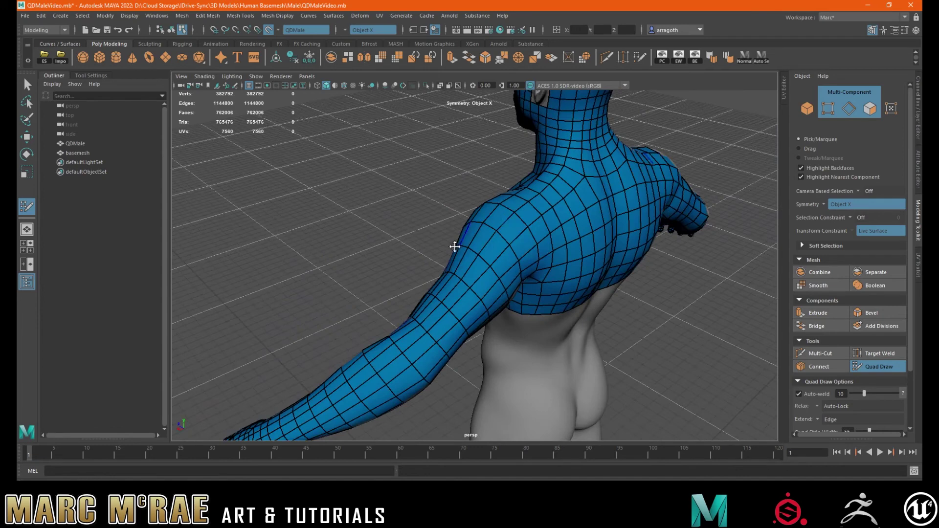
left_click_drag(430, 382, 578, 349, "alt")
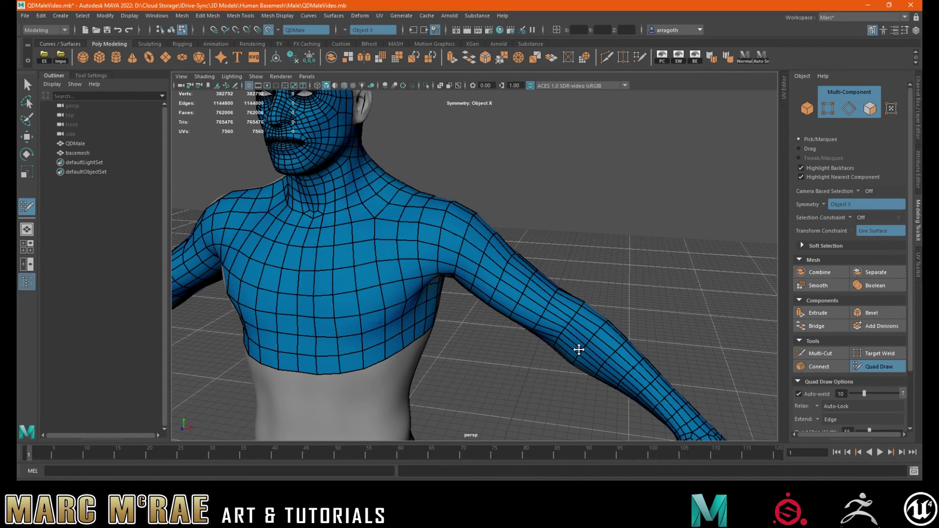
left_click_drag(495, 286, 563, 201, "alt")
right_click_drag(563, 201, 475, 208, "alt")
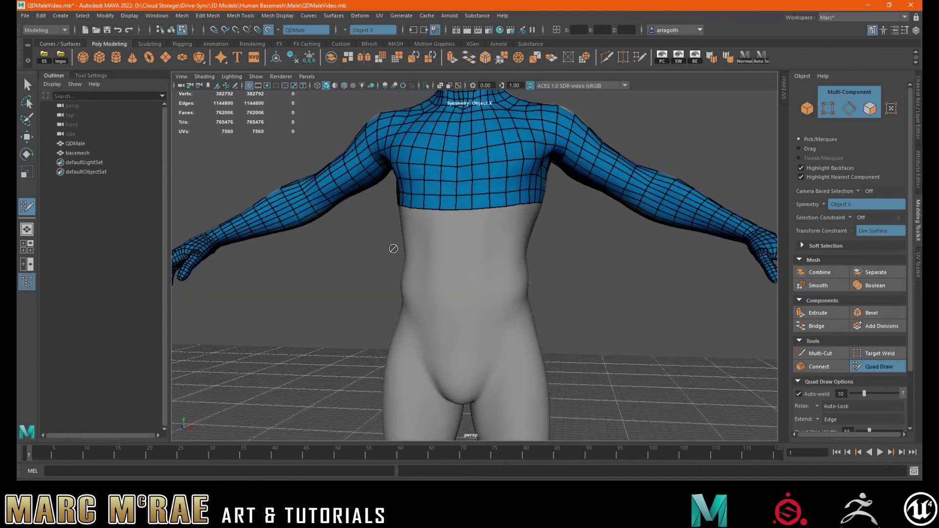
middle_click_drag(446, 305, 484, 181, "alt")
right_click_drag(556, 212, 444, 220, "alt")
middle_click_drag(509, 311, 466, 393, "alt")
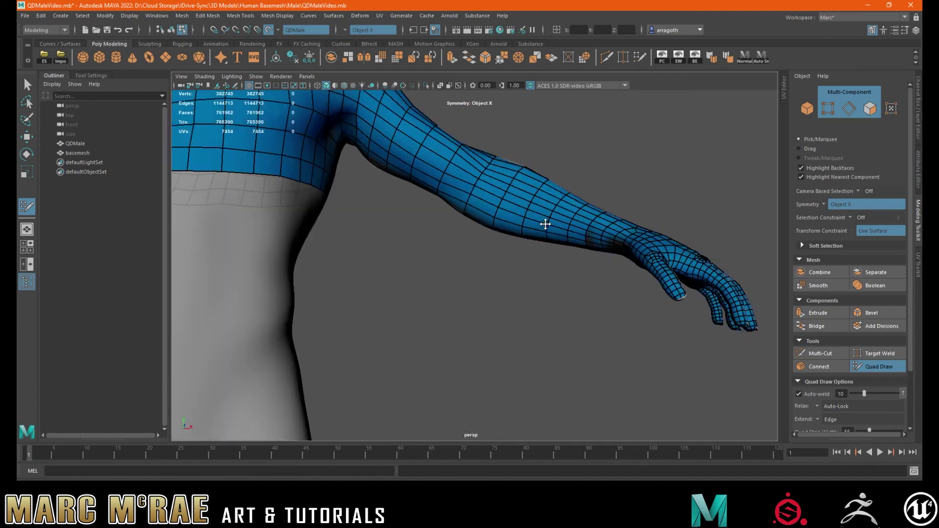
scroll(541, 218, "down", 5)
left_click_drag(601, 272, 576, 303, "alt")
right_click_drag(577, 302, 709, 273, "alt")
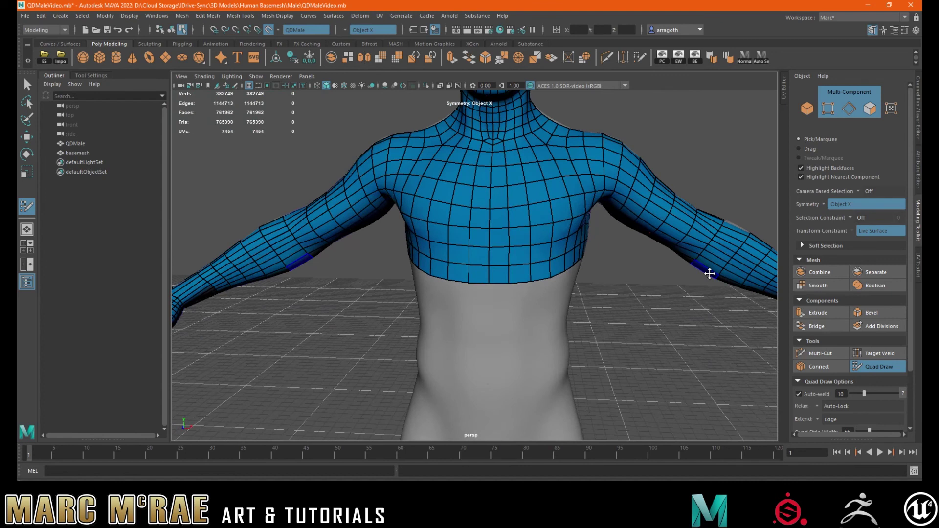